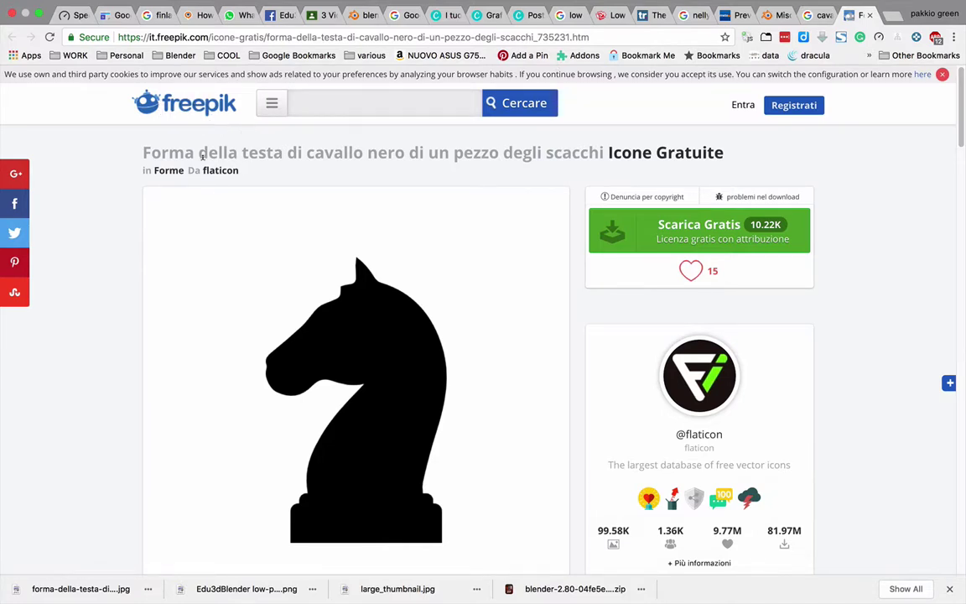
Step: Start saving the knight image via Save Image As, cancel the dialog, and switch to Blender
right_click(375, 370)
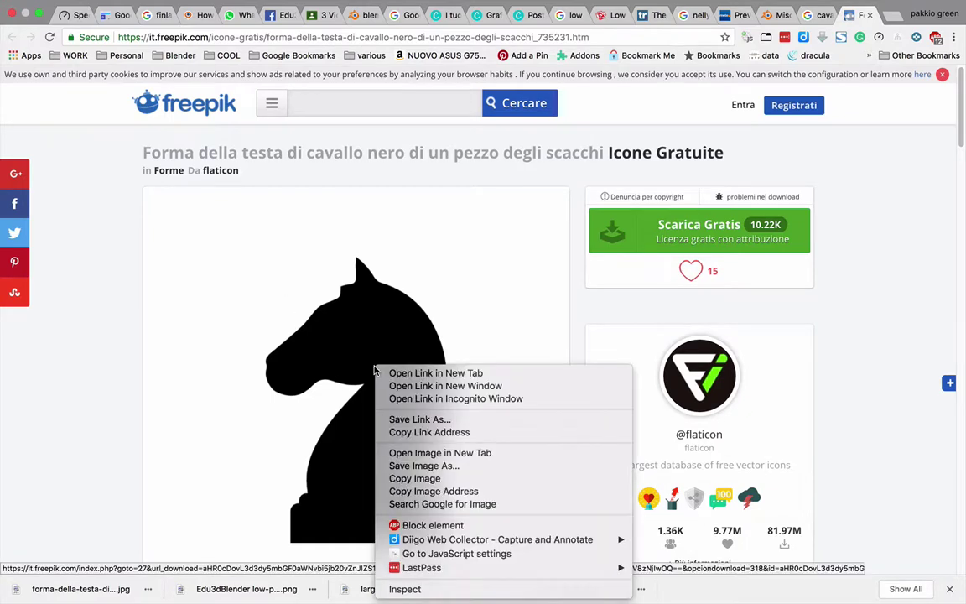
left_click(423, 467)
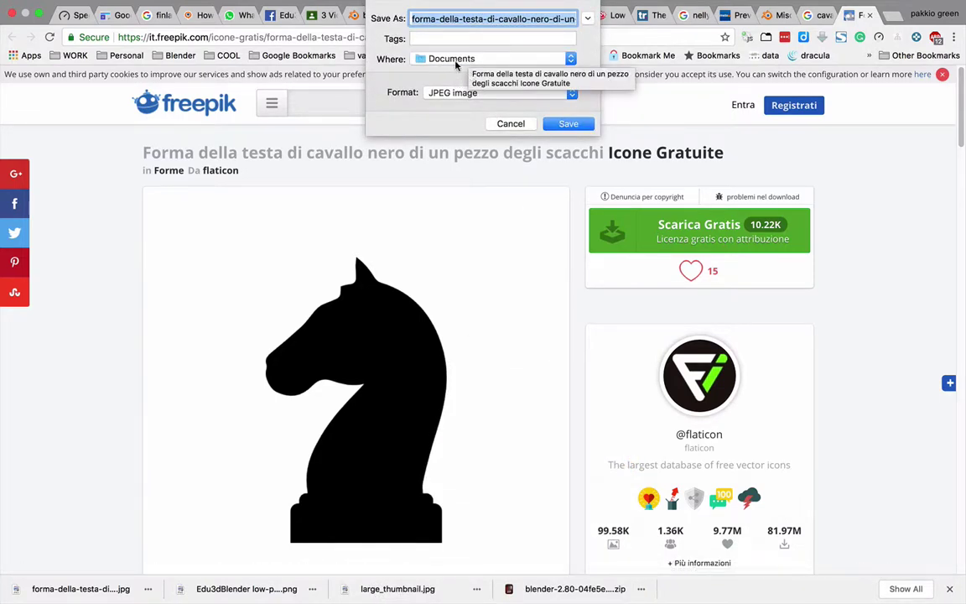
left_click(509, 123)
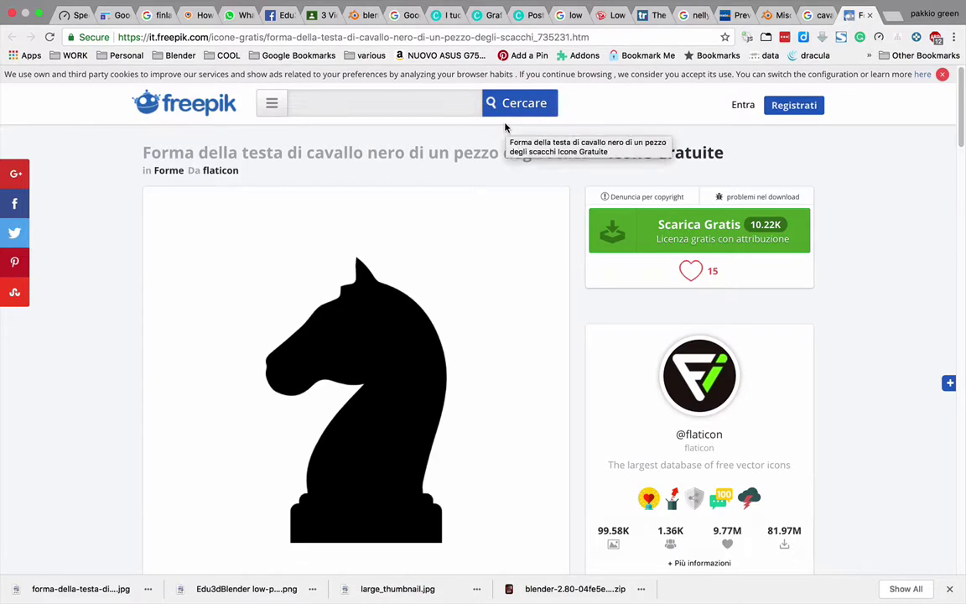
key("super+Tab")
key("super+Tab")
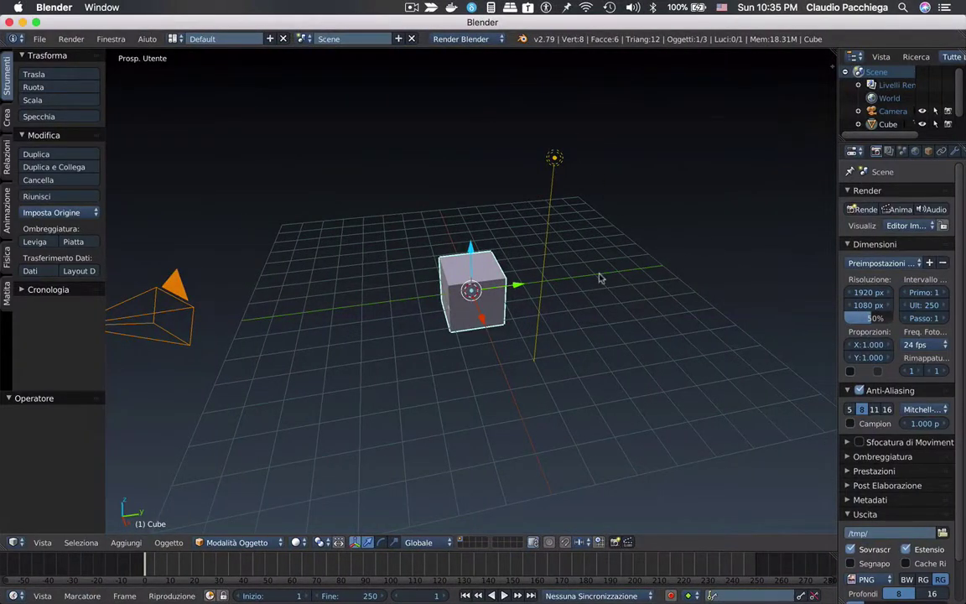
Step: Reload the Blender start-up file through File > New for a fresh cube, camera and lamp scene
left_click(38, 40)
left_click(52, 54)
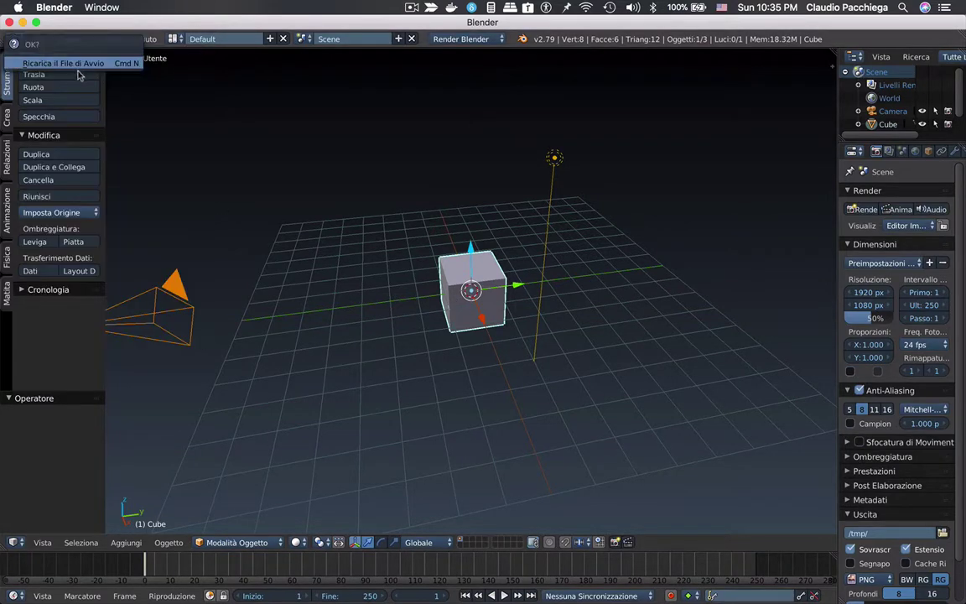
left_click(74, 64)
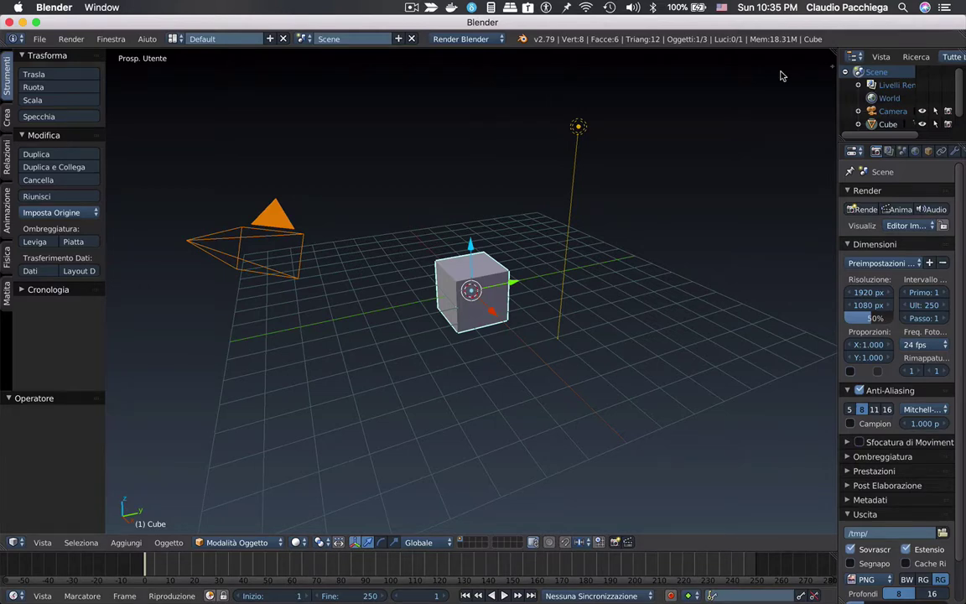
Step: Show the properties sidebar, then enable and expand Background Images
key("n")
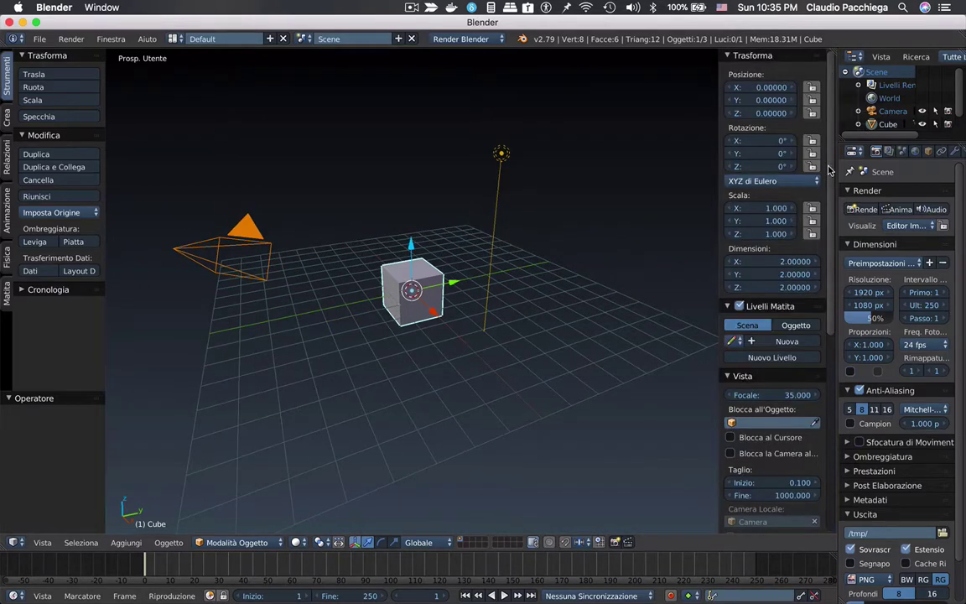
left_click_drag(828, 170, 824, 315)
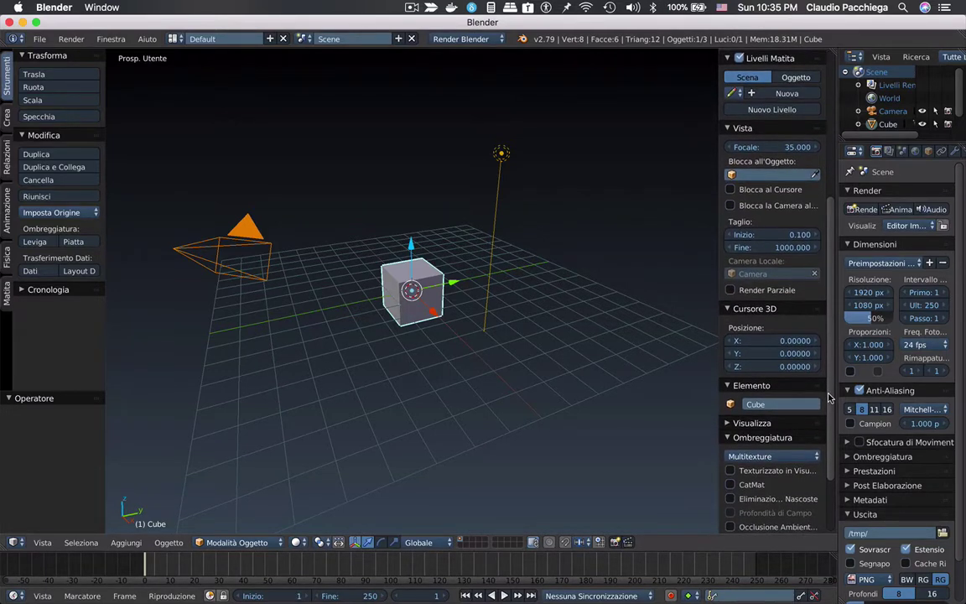
scroll(829, 419, "down", 1)
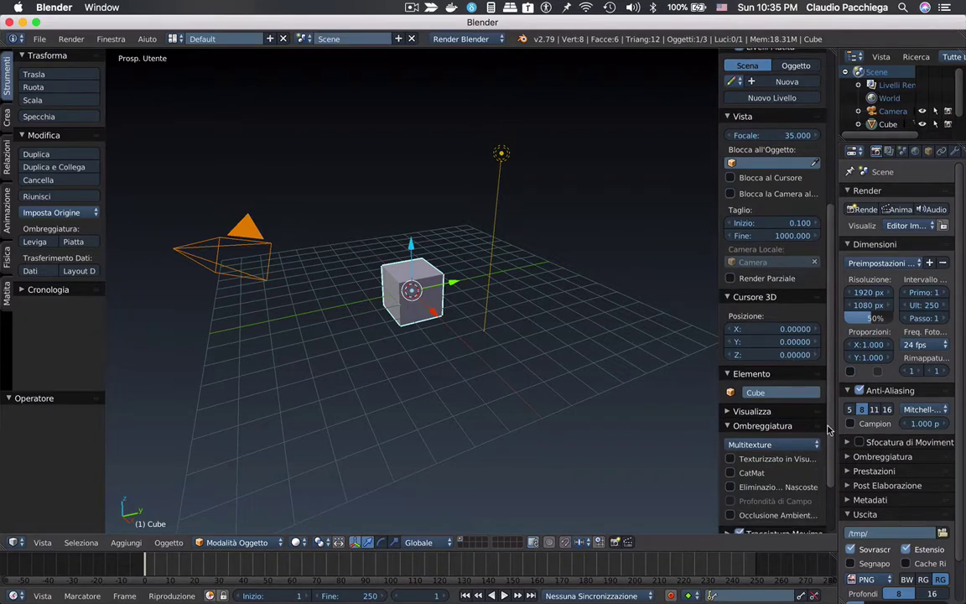
scroll(746, 441, "down", 4)
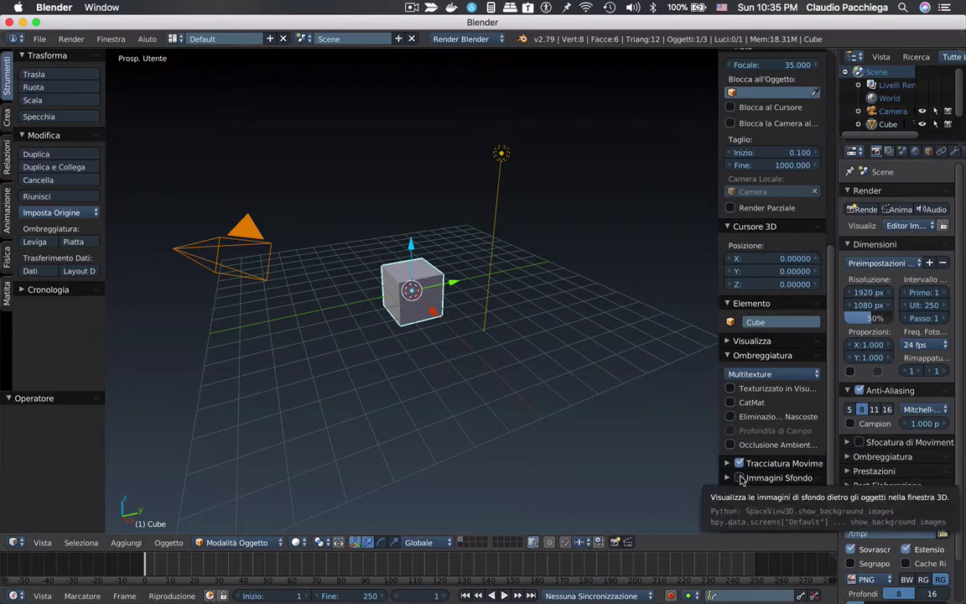
left_click(739, 478)
left_click(726, 478)
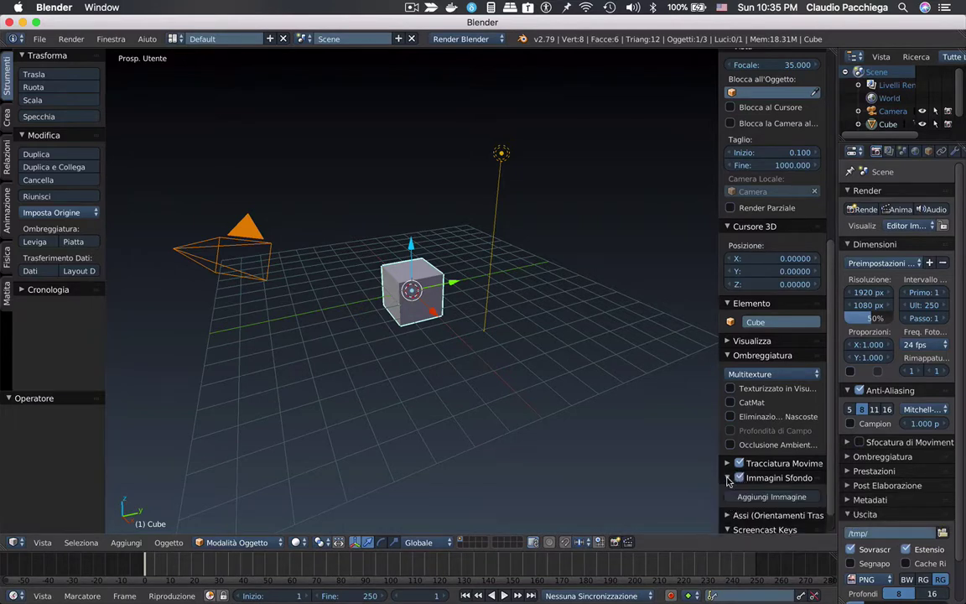
Step: Add an empty background image slot, widen the sidebar, and browse for an image
scroll(828, 464, "down", 1)
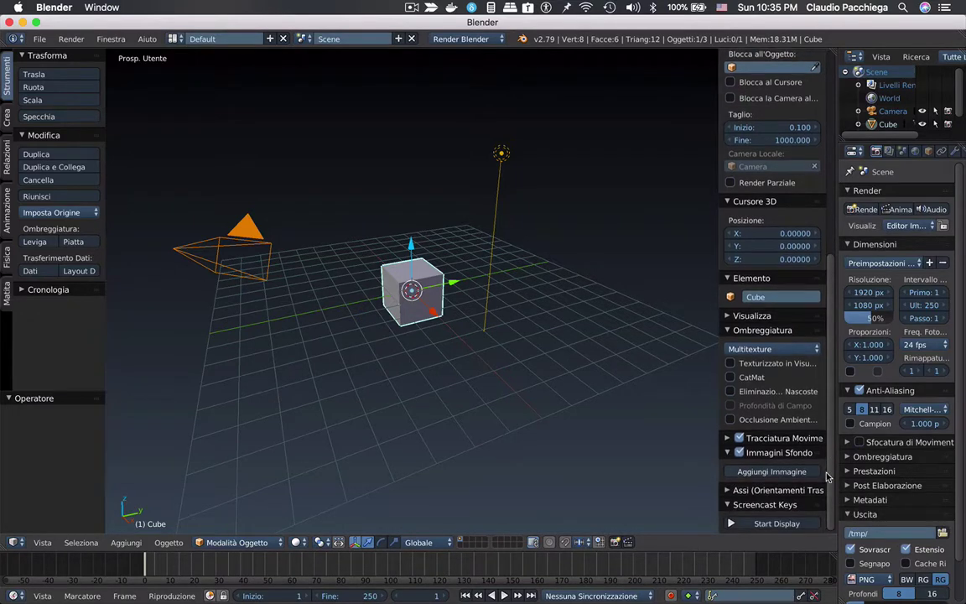
left_click(775, 471)
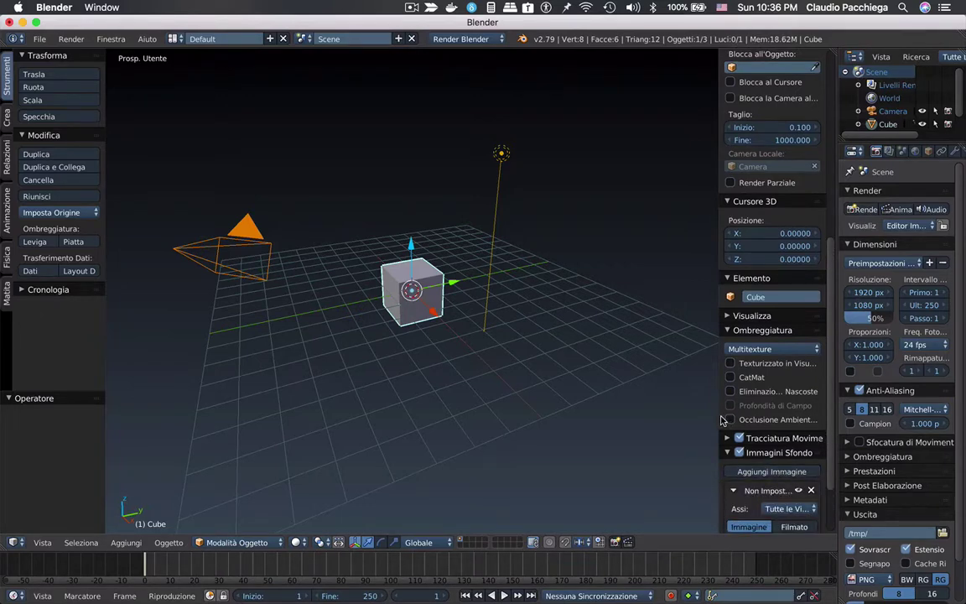
left_click_drag(721, 418, 637, 418)
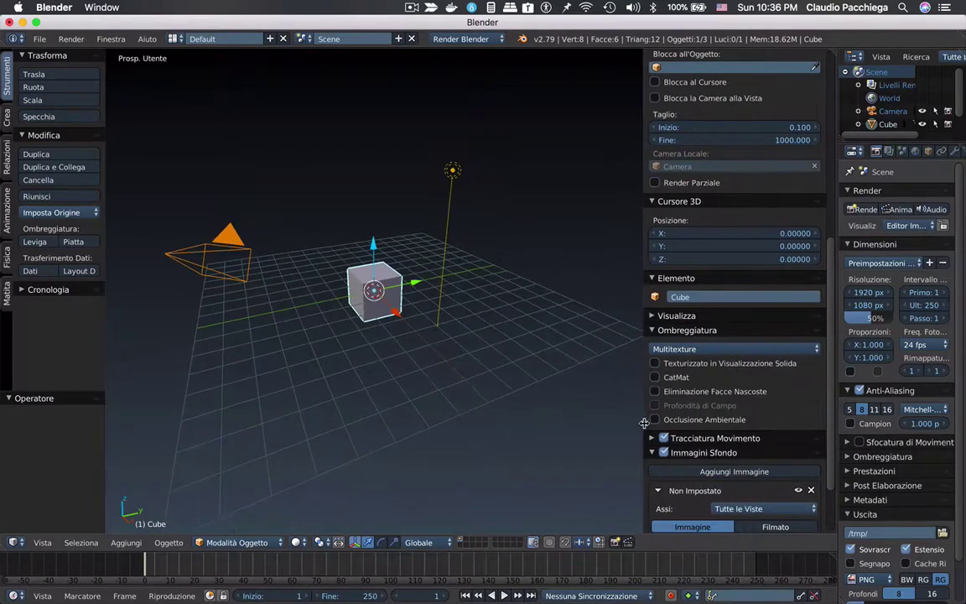
scroll(805, 429, "down", 3)
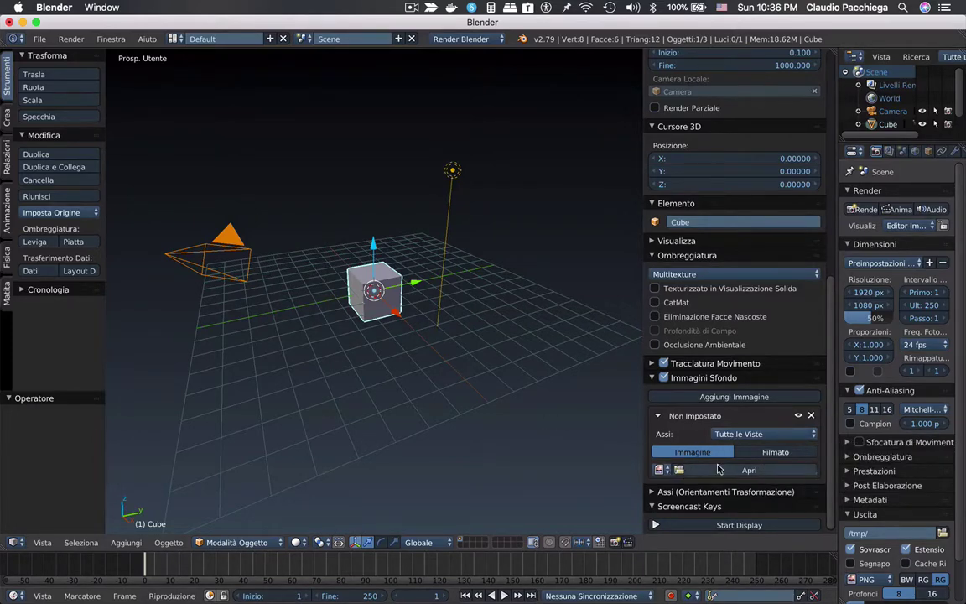
left_click(684, 470)
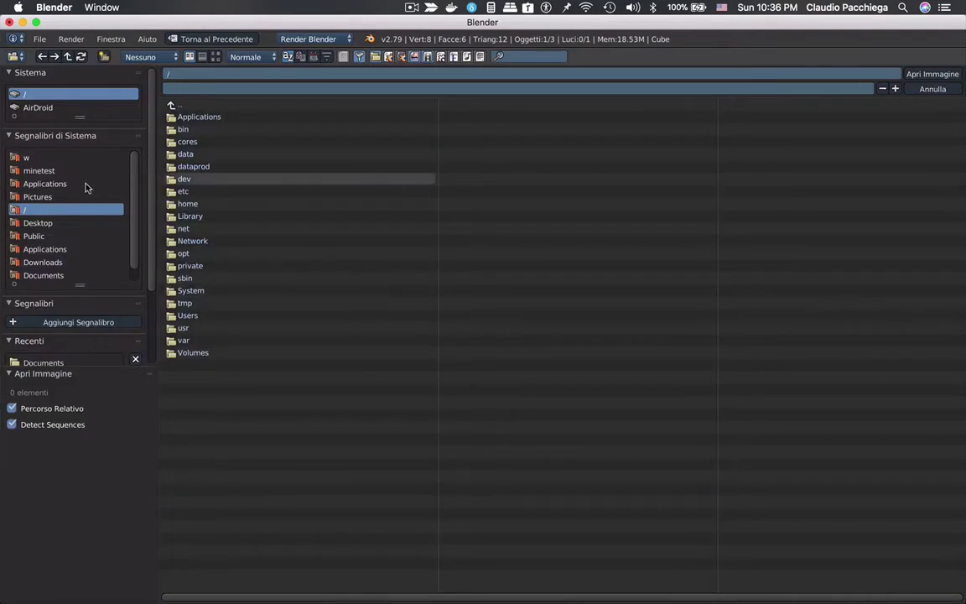
Step: Load the knight JPG from the Documents folder as the background image
left_click(43, 276)
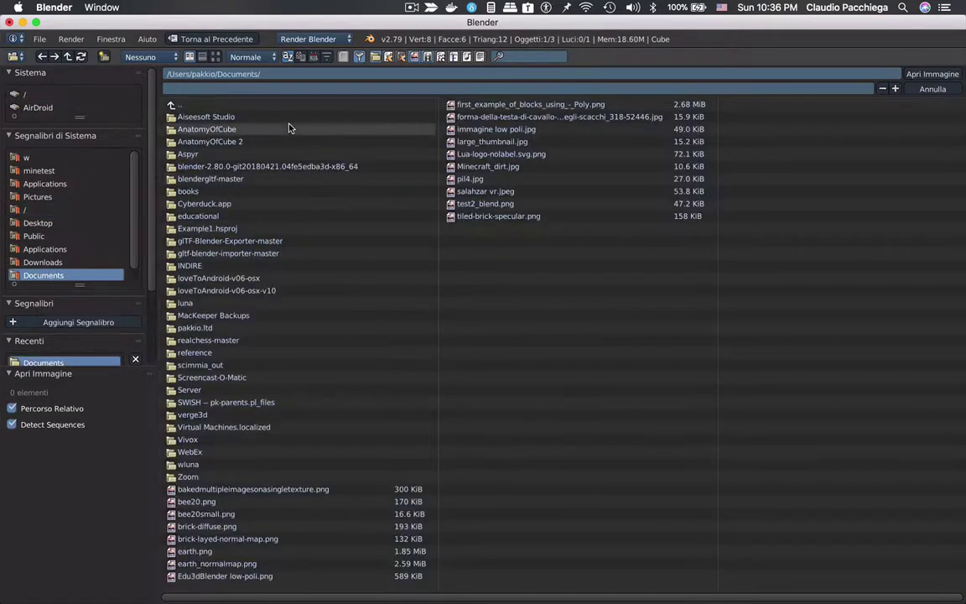
left_click(488, 118)
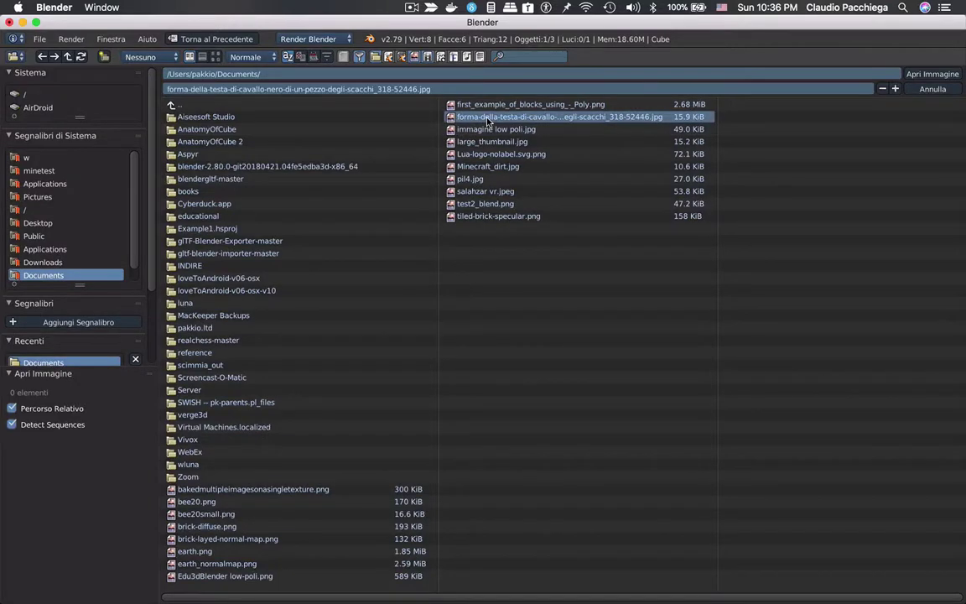
double_click(489, 120)
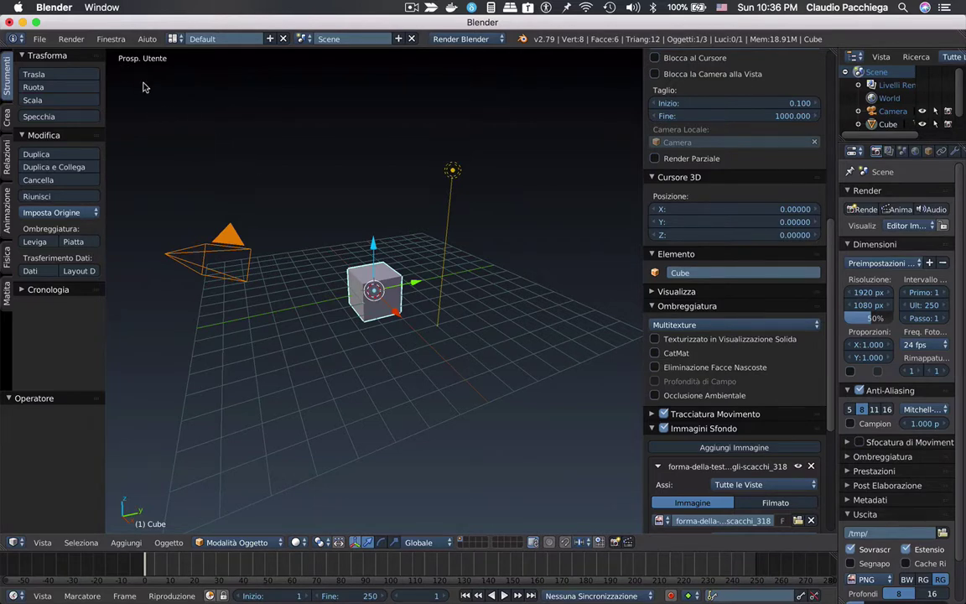
Step: Switch to front orthographic view and zoom in on the knight reference
key("KP_5")
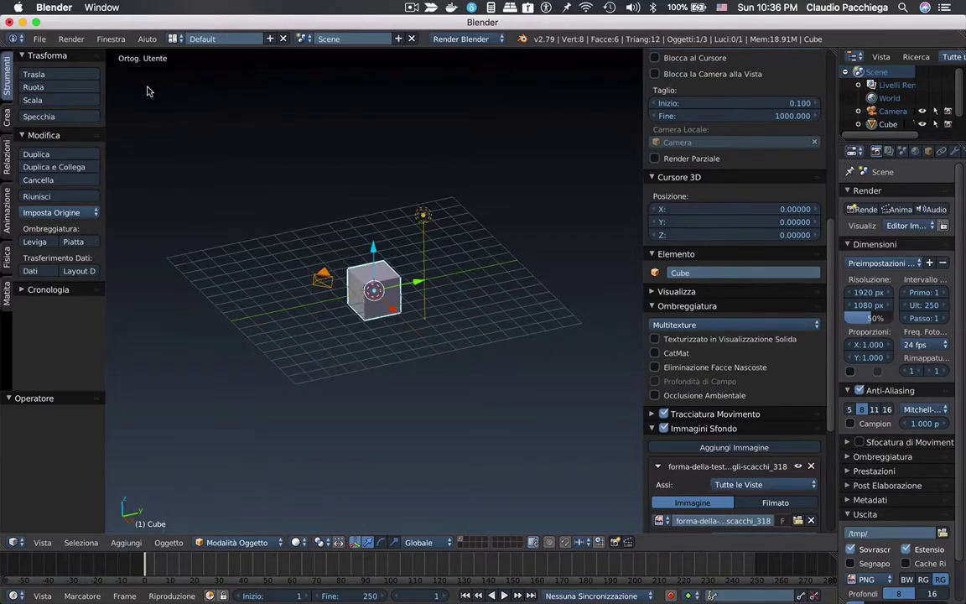
key("KP_7")
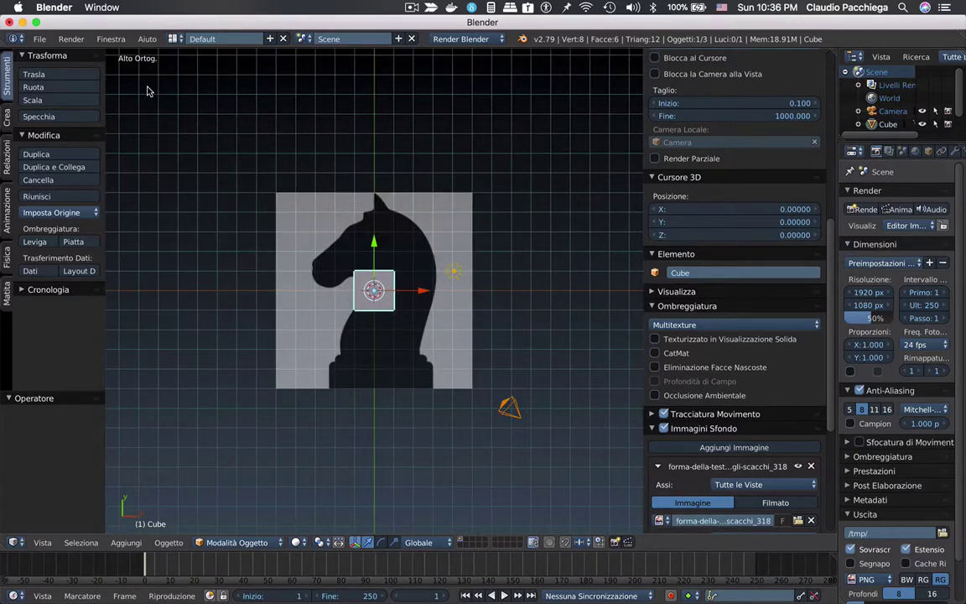
key("KP_1")
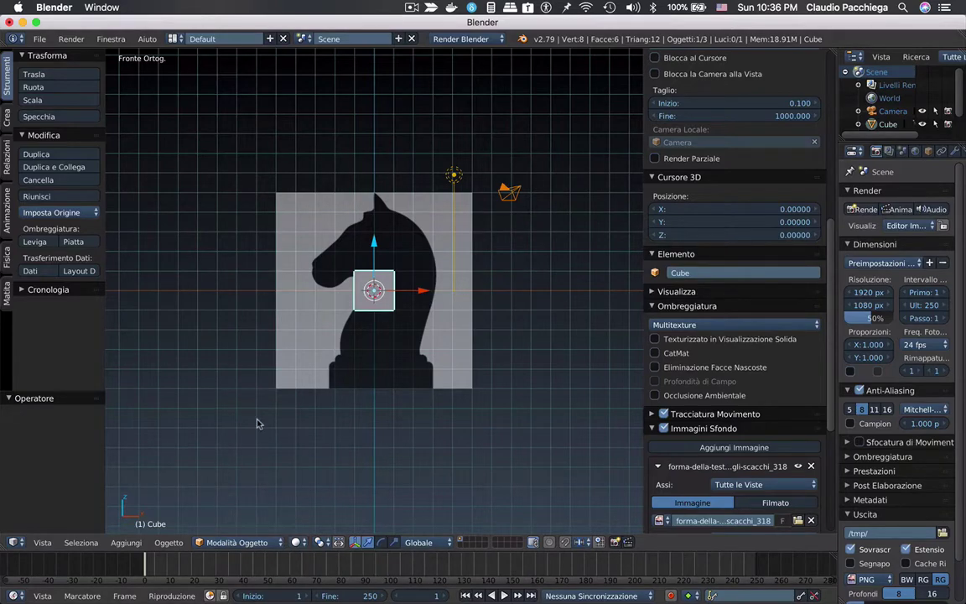
scroll(277, 416, "up", 2)
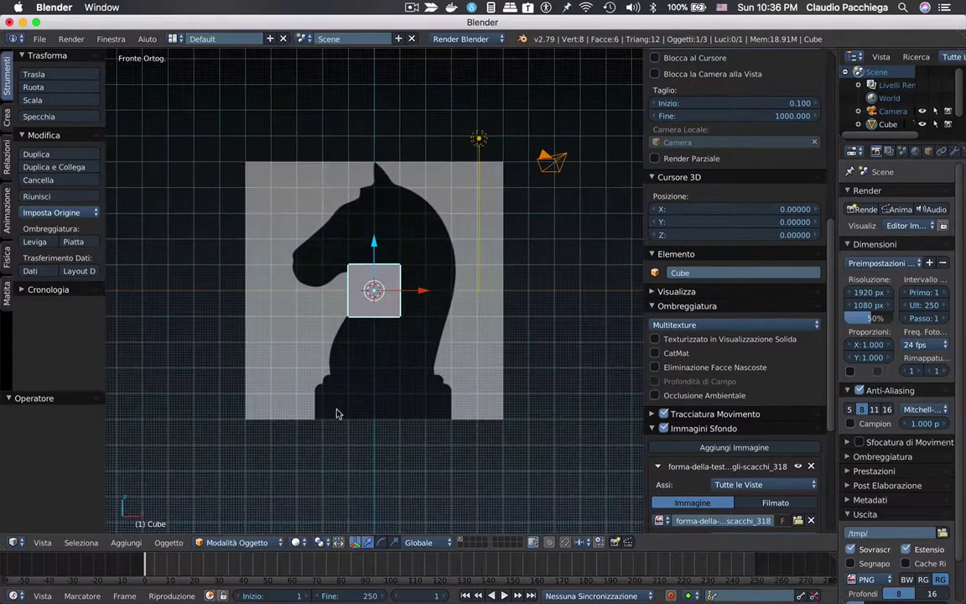
scroll(339, 412, "up", 2)
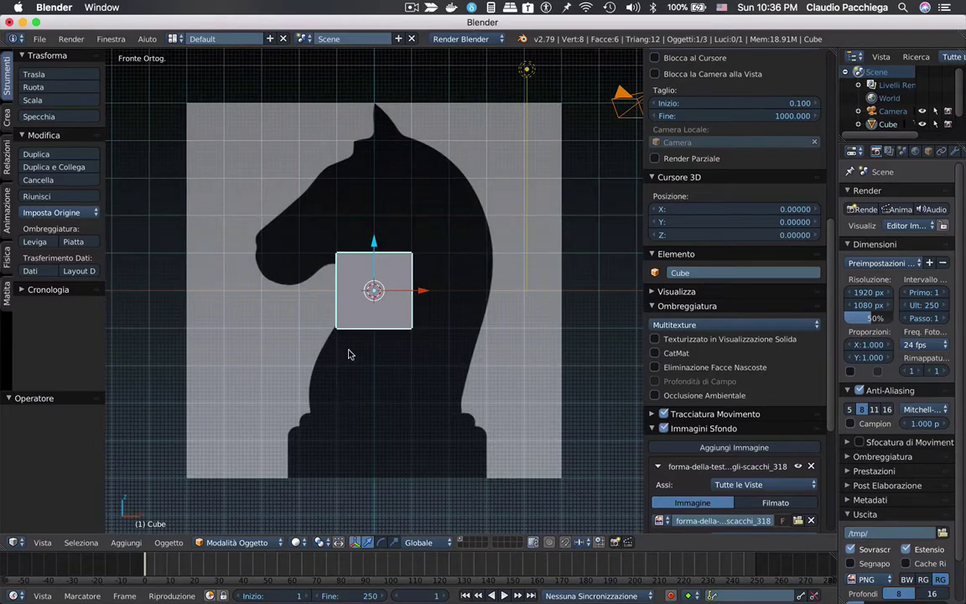
Step: Put the cube in Edit Mode, select everything, and delete all its vertices
left_click(280, 542)
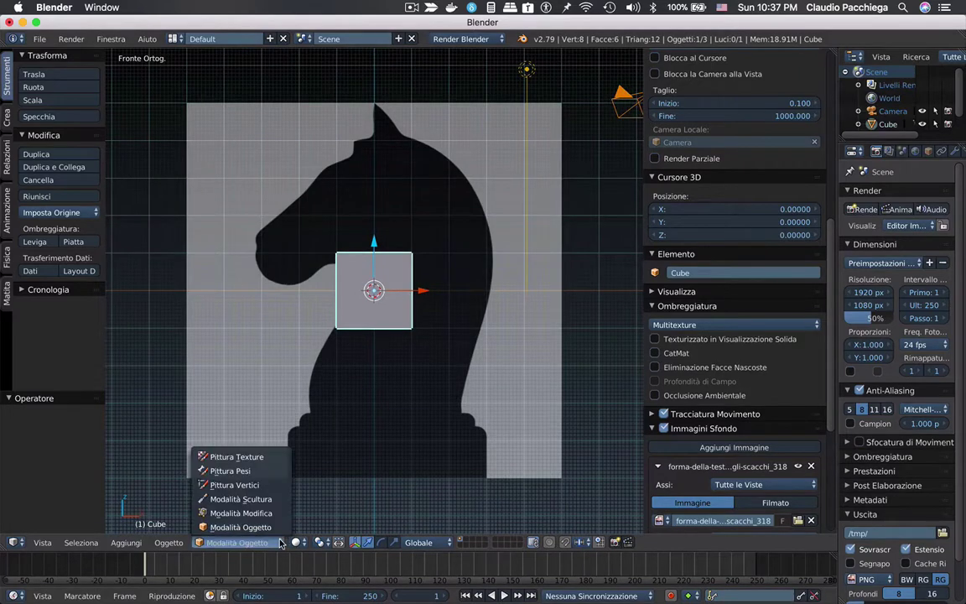
left_click(244, 512)
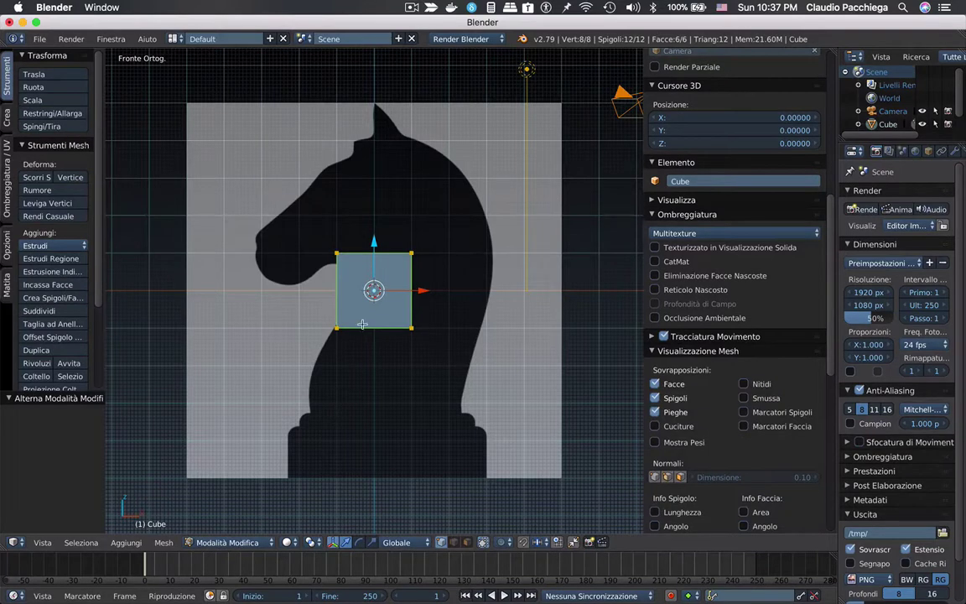
key("a")
key("a")
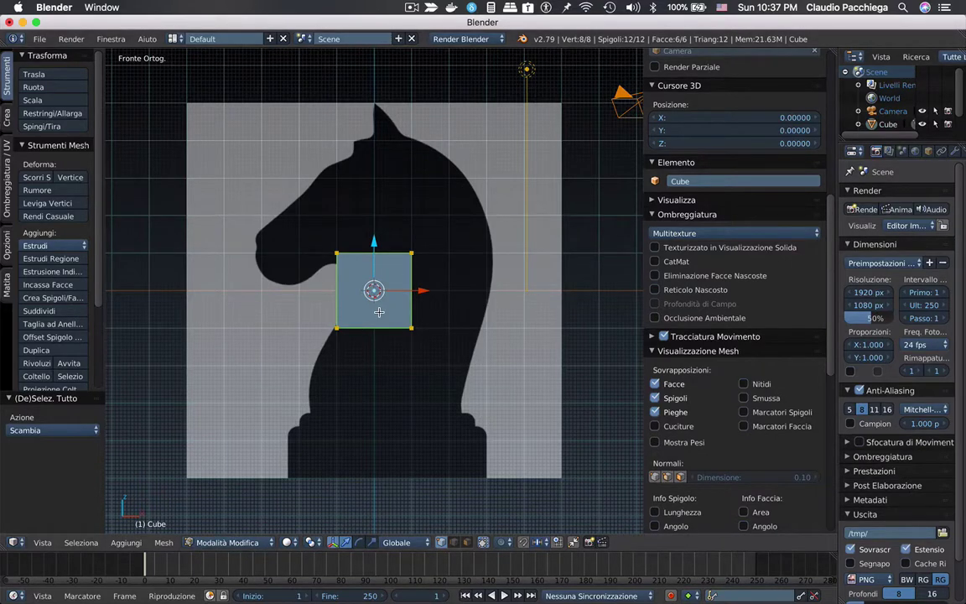
key("x")
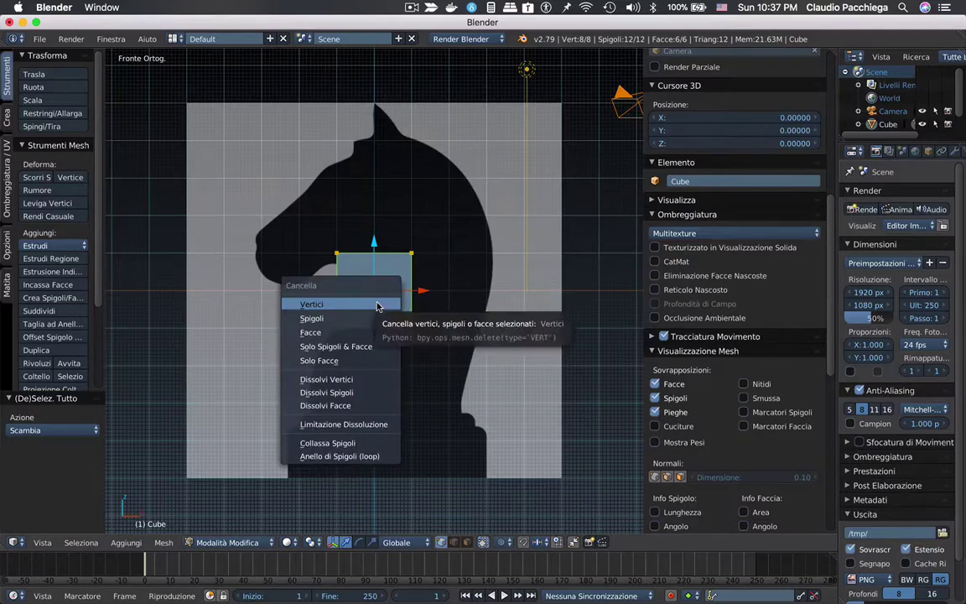
left_click(378, 305)
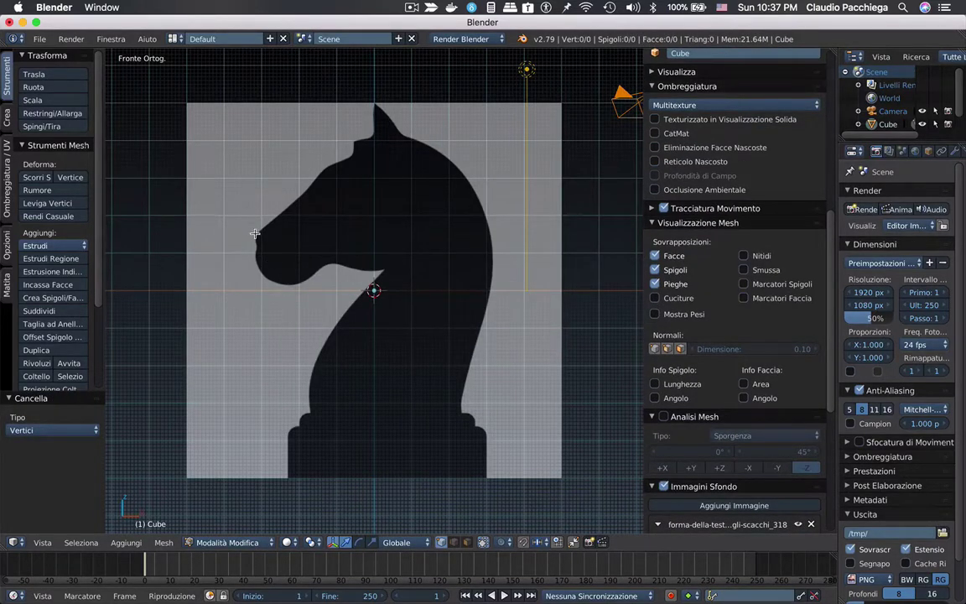
Step: Place vertices from the ear tip down the back of the head and neck
left_click(265, 226)
left_click(334, 544)
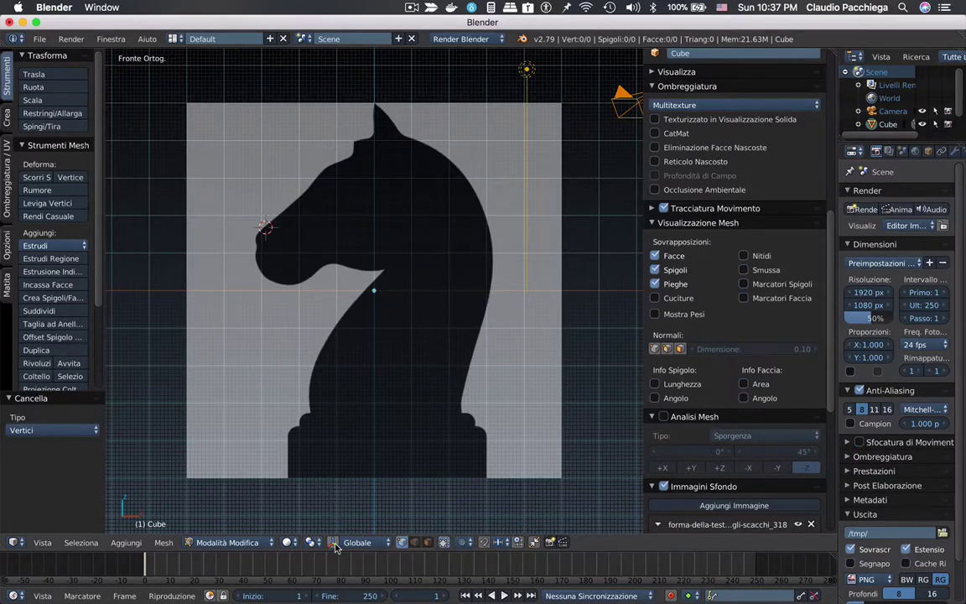
left_click(334, 543)
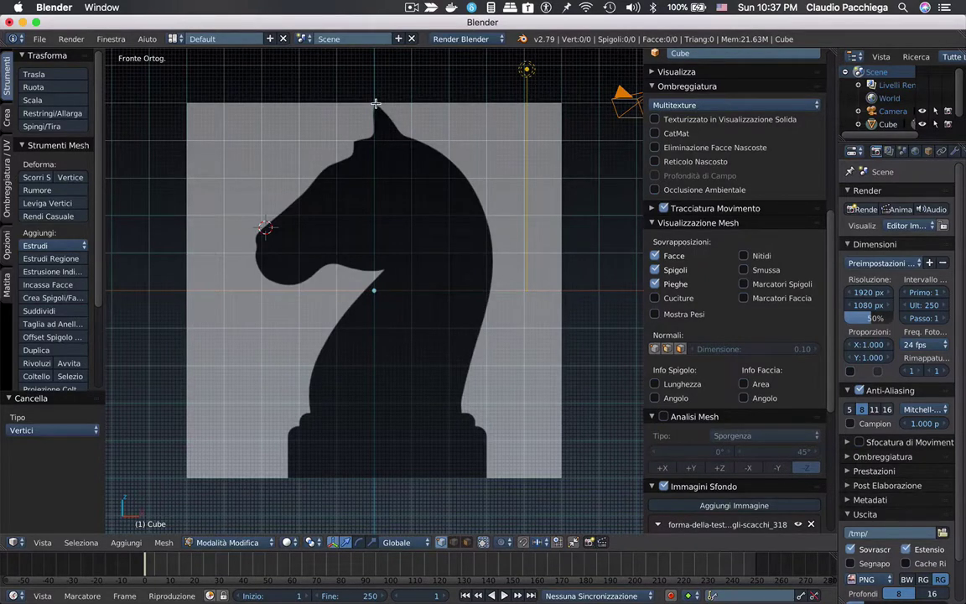
left_click(375, 101, "ctrl")
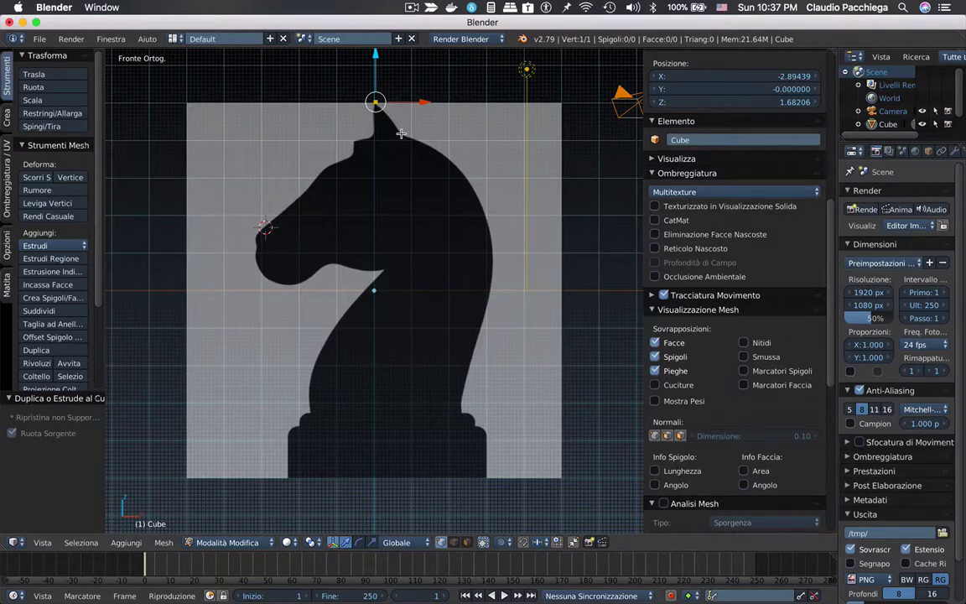
left_click(400, 133, "ctrl")
left_click(441, 152, "ctrl")
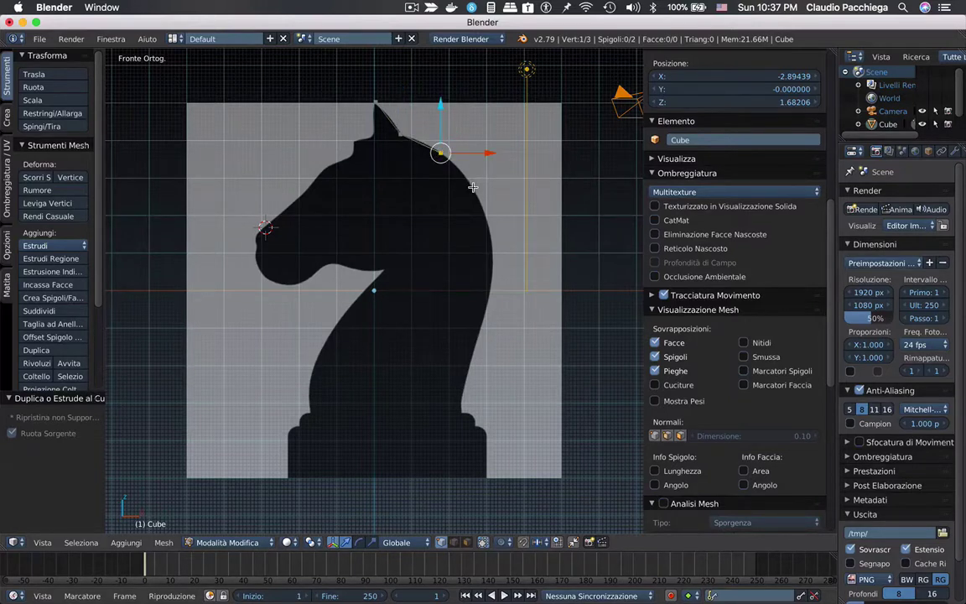
left_click(473, 187, "ctrl")
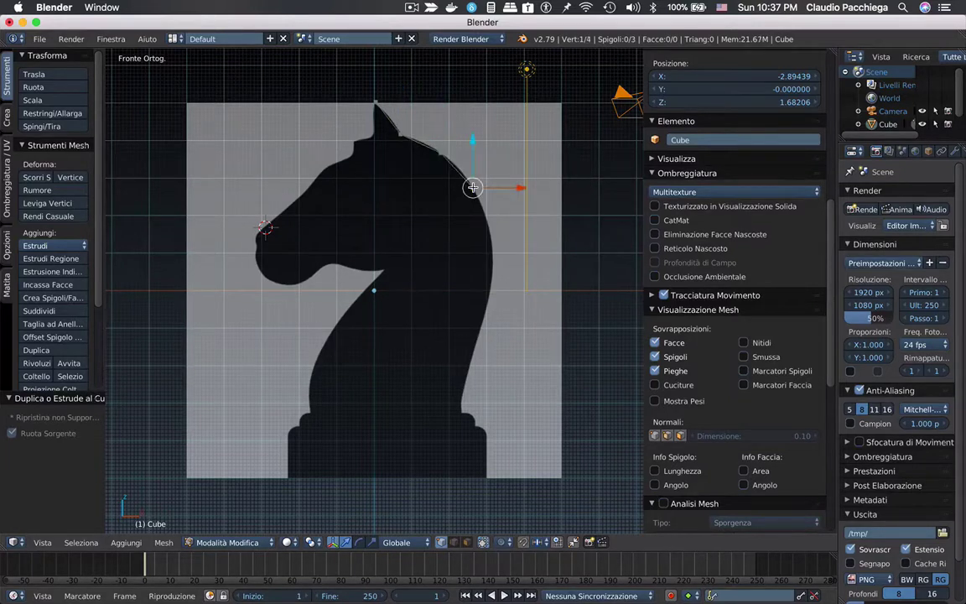
left_click(489, 227, "ctrl")
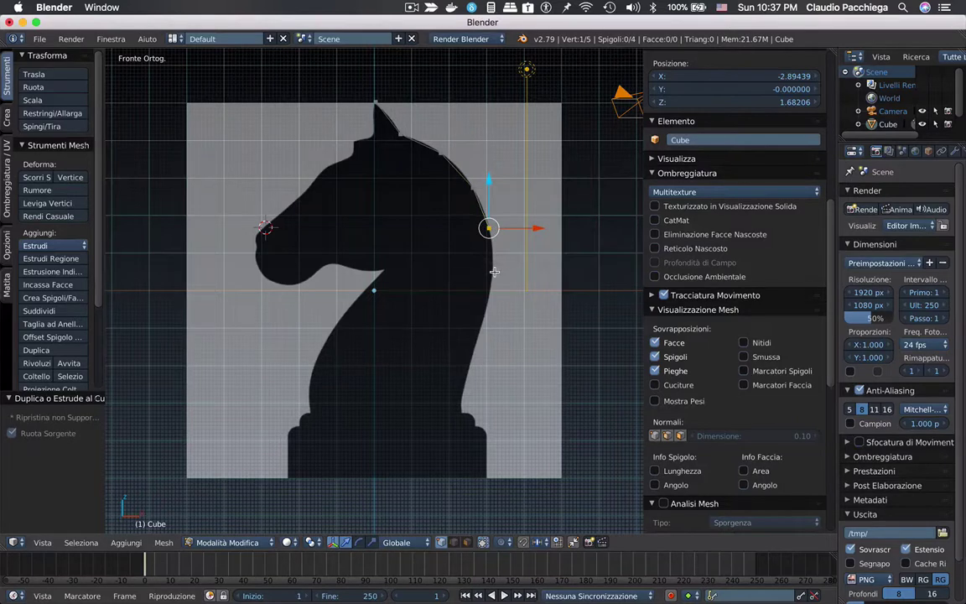
left_click(494, 271, "ctrl")
left_click(484, 317, "ctrl")
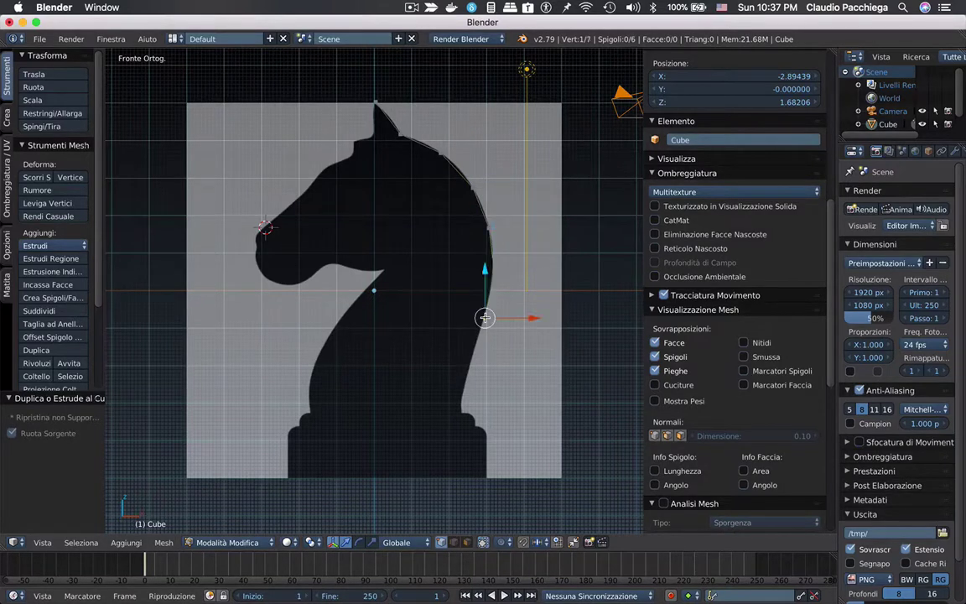
left_click(469, 367, "ctrl")
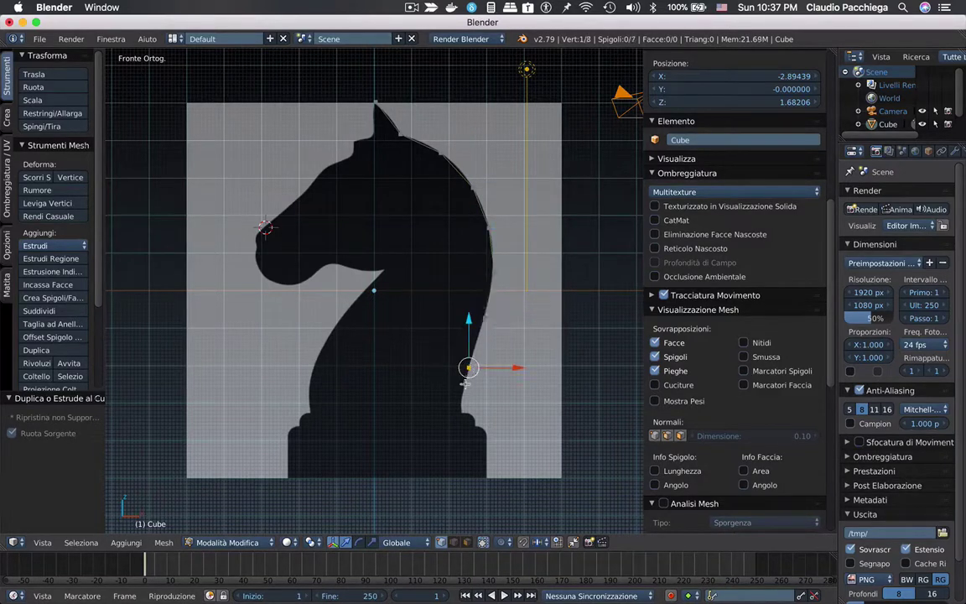
left_click(463, 400, "ctrl")
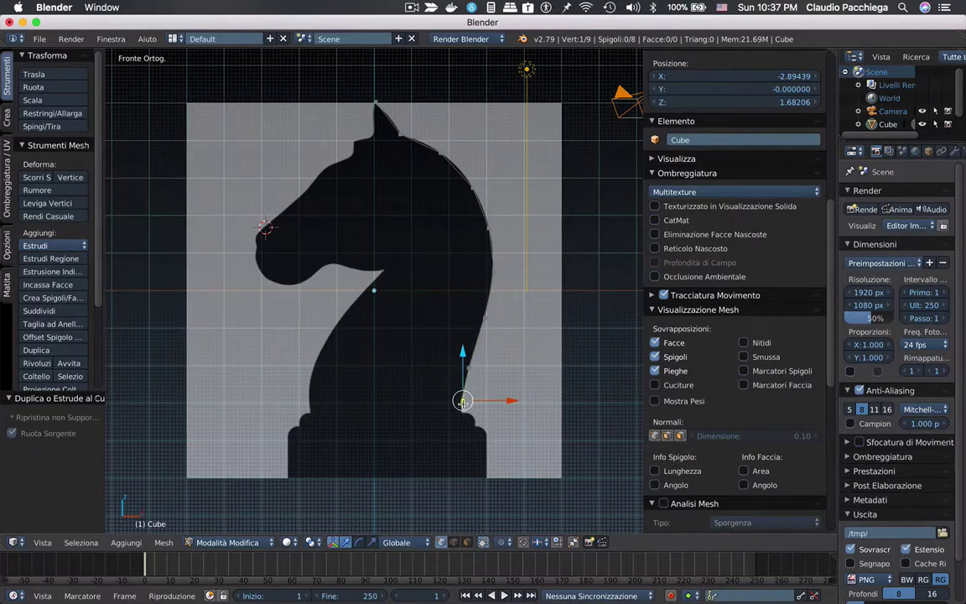
left_click(463, 401)
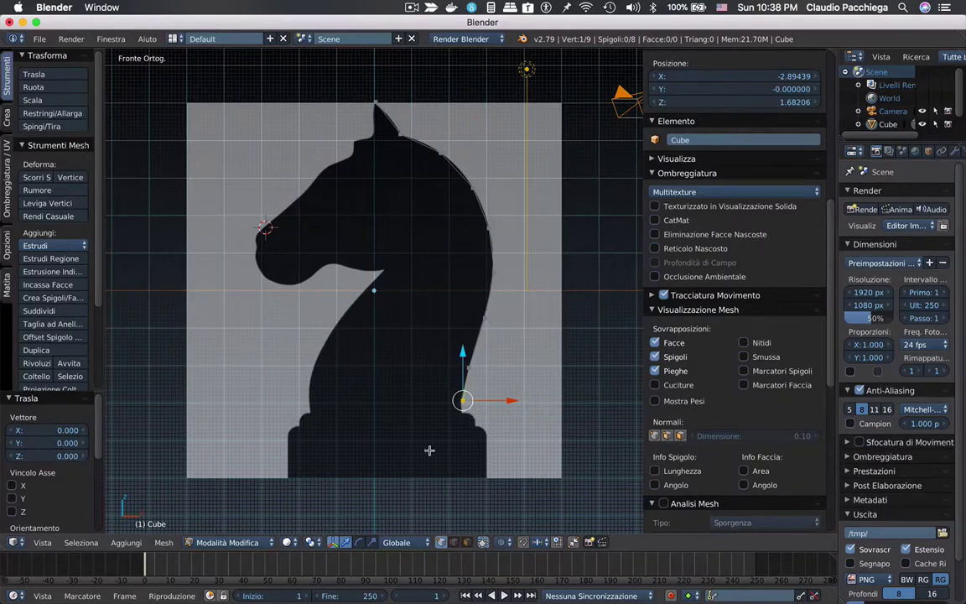
Step: Trace the base: its right side, both lower corners and the stepped left side
left_click(333, 542)
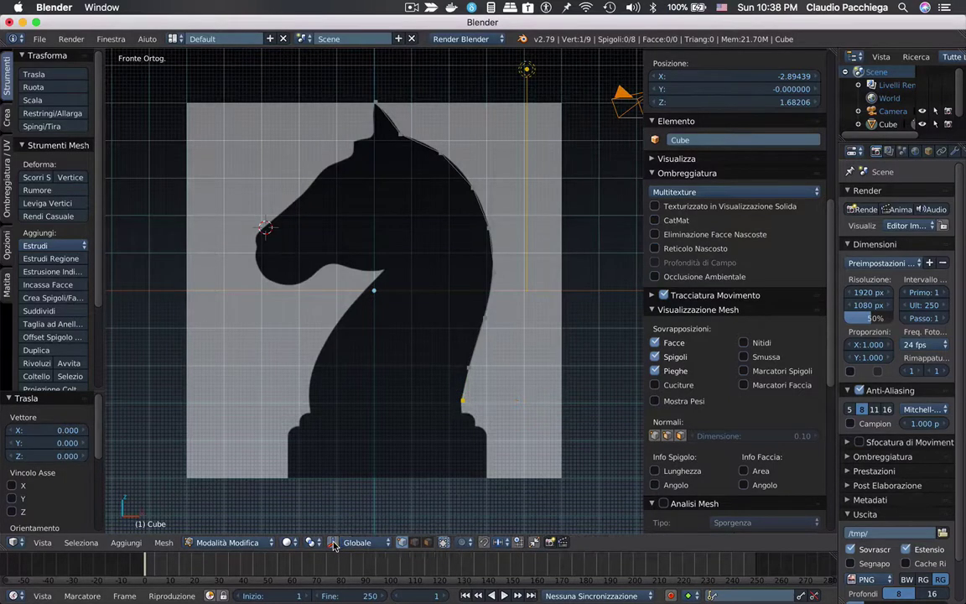
left_click(461, 411, "ctrl")
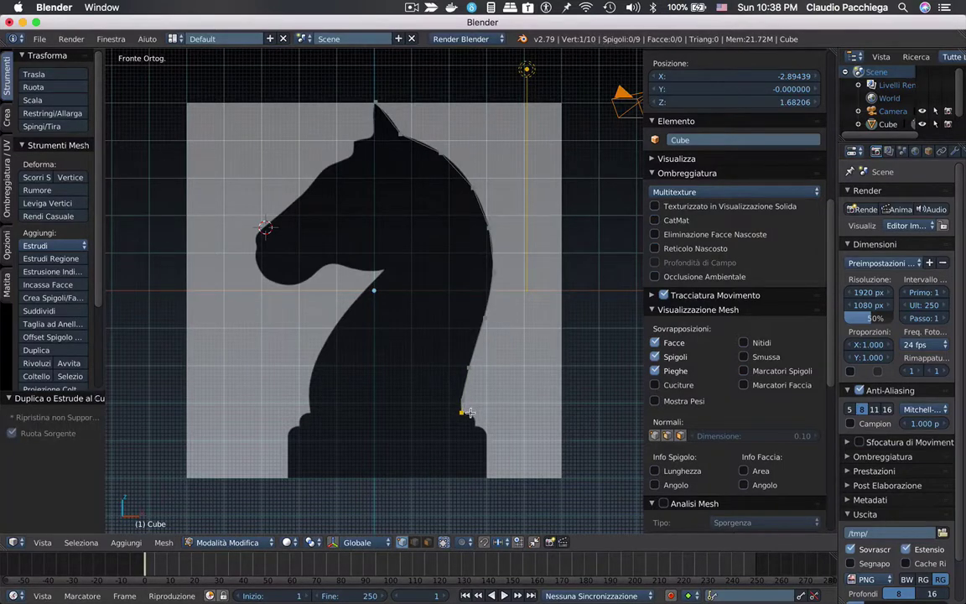
left_click(468, 412, "ctrl")
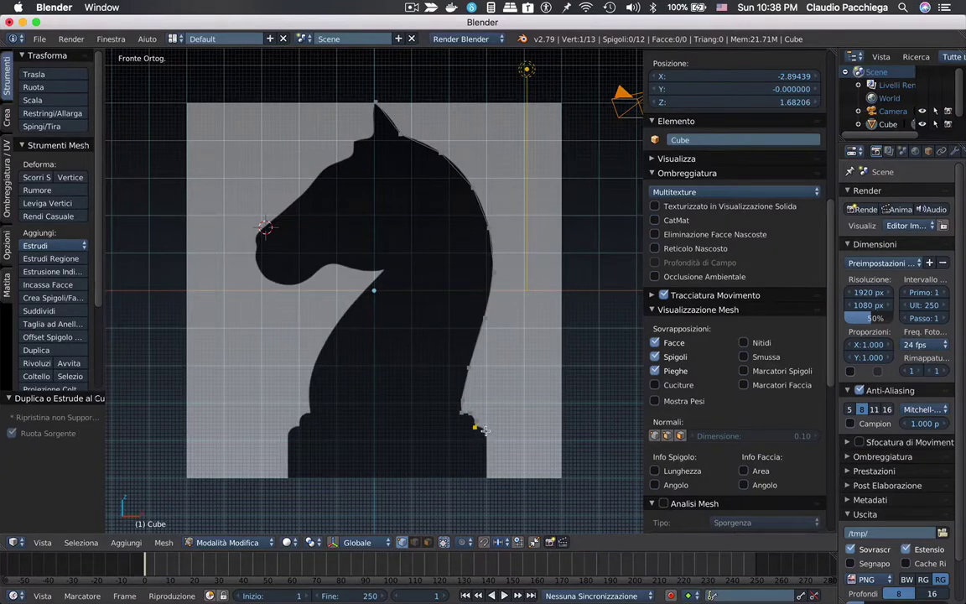
left_click(487, 476, "ctrl")
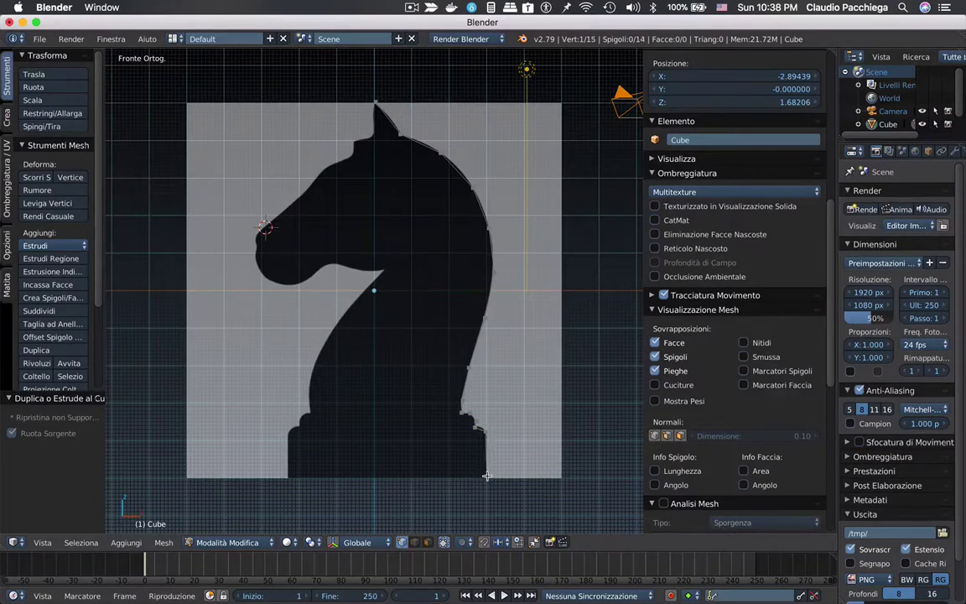
left_click(289, 477, "ctrl")
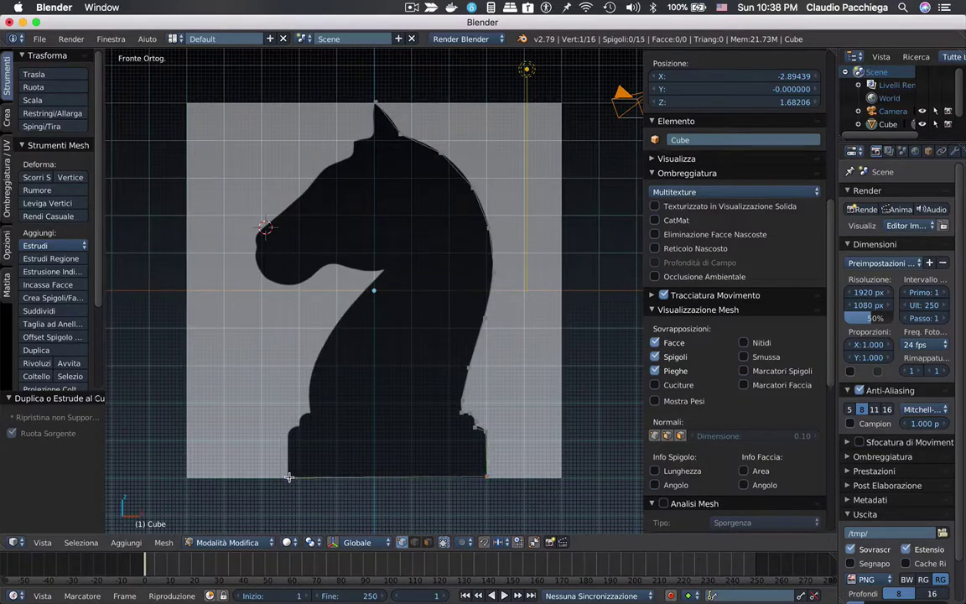
left_click(291, 429, "ctrl")
left_click(301, 428, "ctrl")
left_click(302, 418, "ctrl")
left_click(311, 413, "ctrl")
Step: Trace up the neck front, under the jaw, around the nose and across the head
left_click(308, 384, "ctrl")
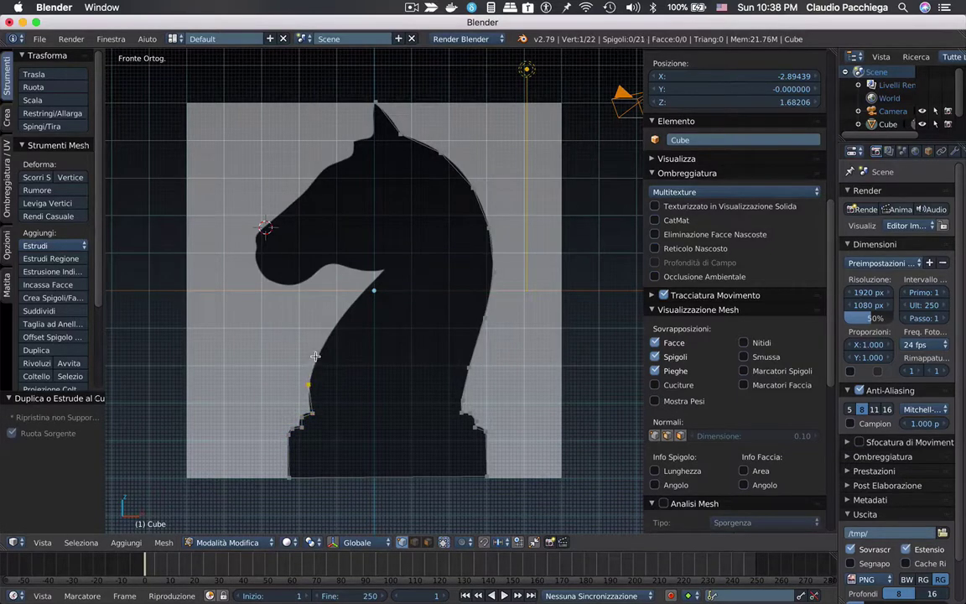
left_click(321, 348, "ctrl")
left_click(344, 312, "ctrl")
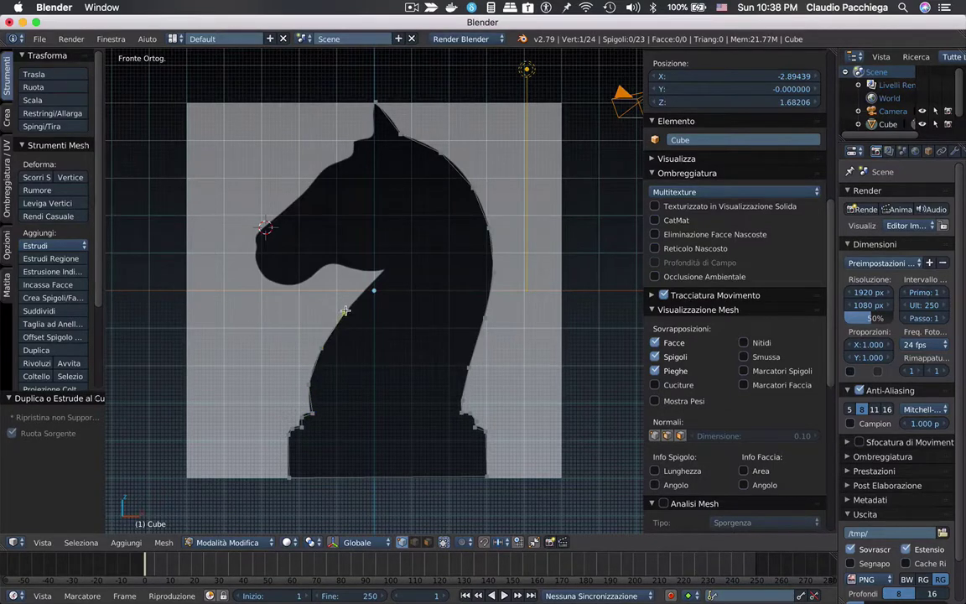
left_click(381, 272, "ctrl")
left_click(368, 273, "ctrl")
left_click(290, 283, "ctrl")
left_click(265, 278, "ctrl")
left_click(257, 247, "ctrl")
left_click(294, 199, "ctrl")
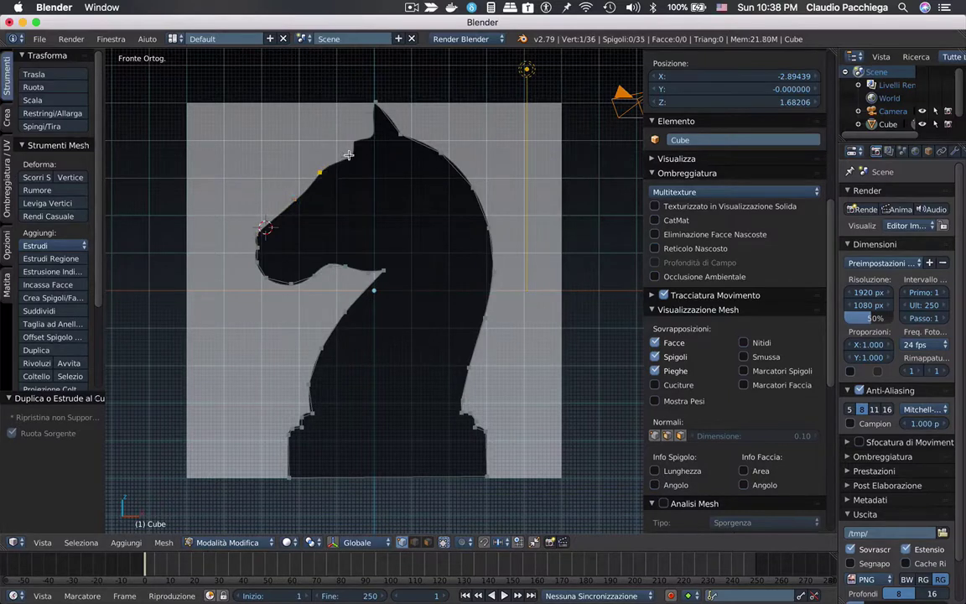
left_click(350, 155, "ctrl")
Step: Join the outline's end vertices into a loop and fix the ear-tip vertex position
key("f")
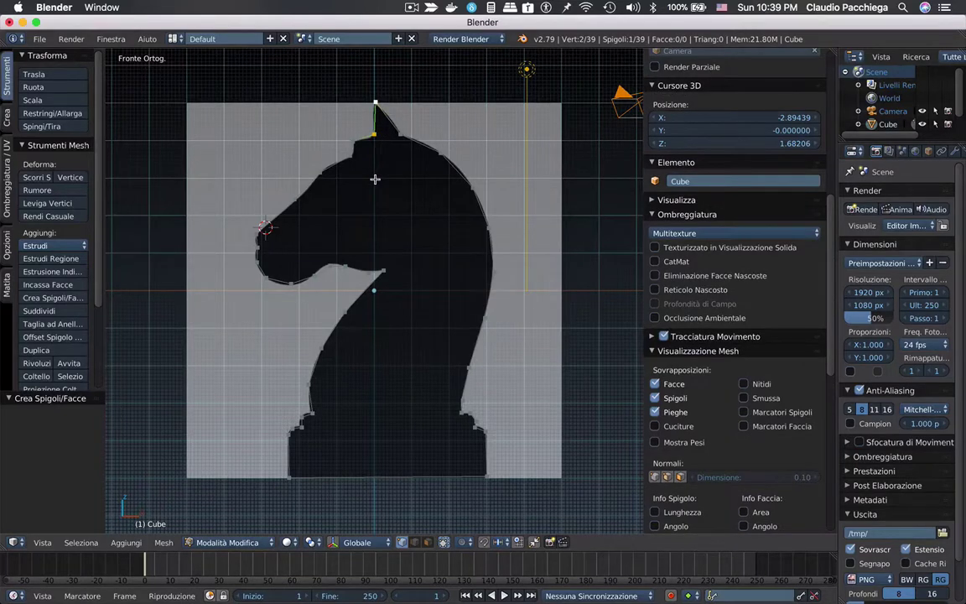
key("a")
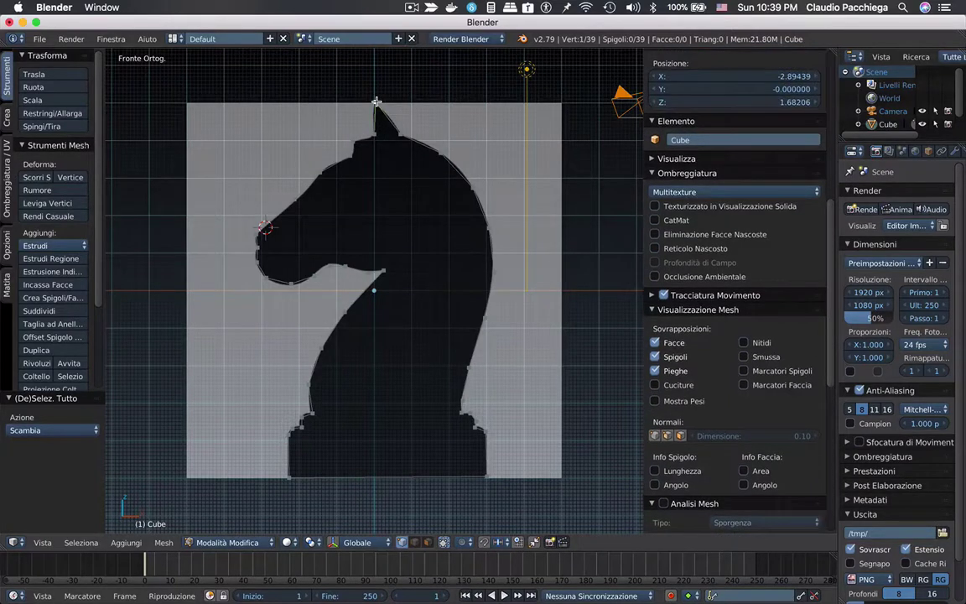
key("e")
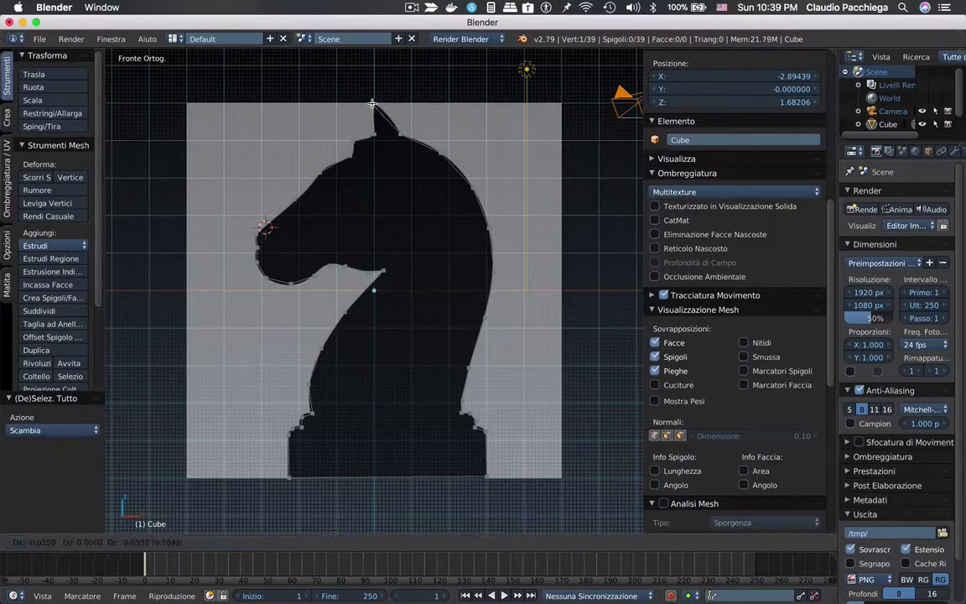
left_click(374, 101)
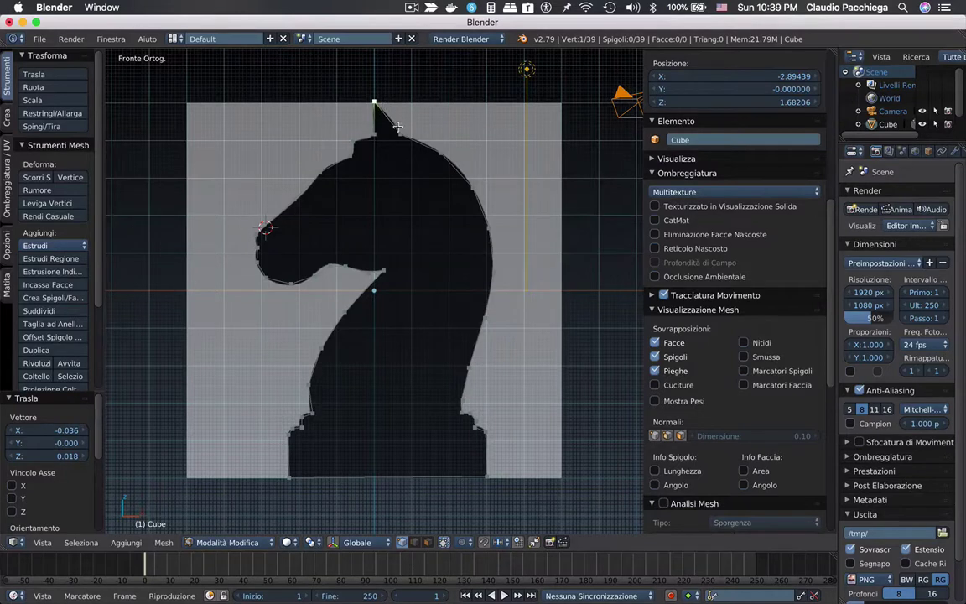
Step: Subdivide the ear edge and move the new vertex onto the ear's notch
right_click(400, 135, "shift")
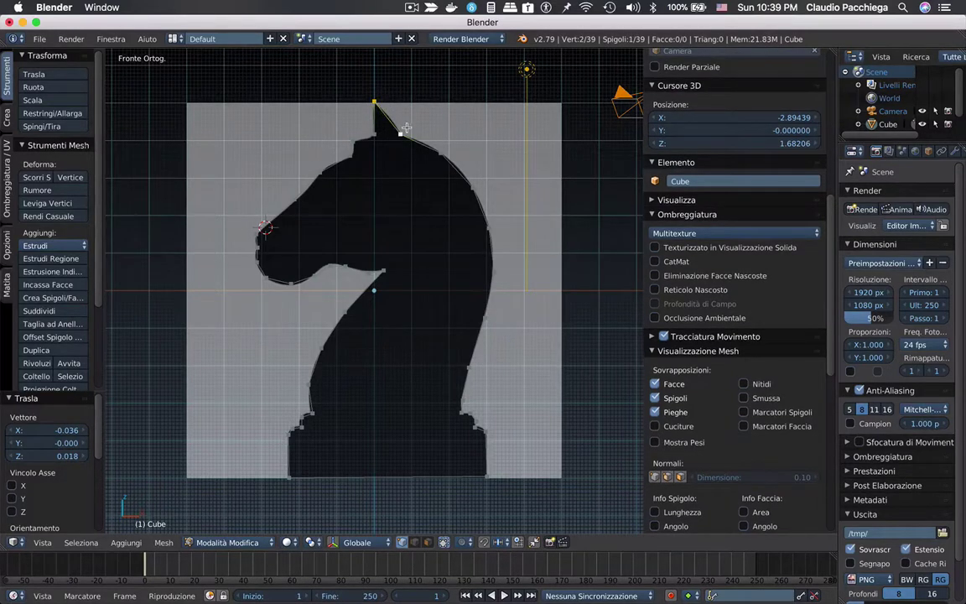
key("w")
left_click(405, 125)
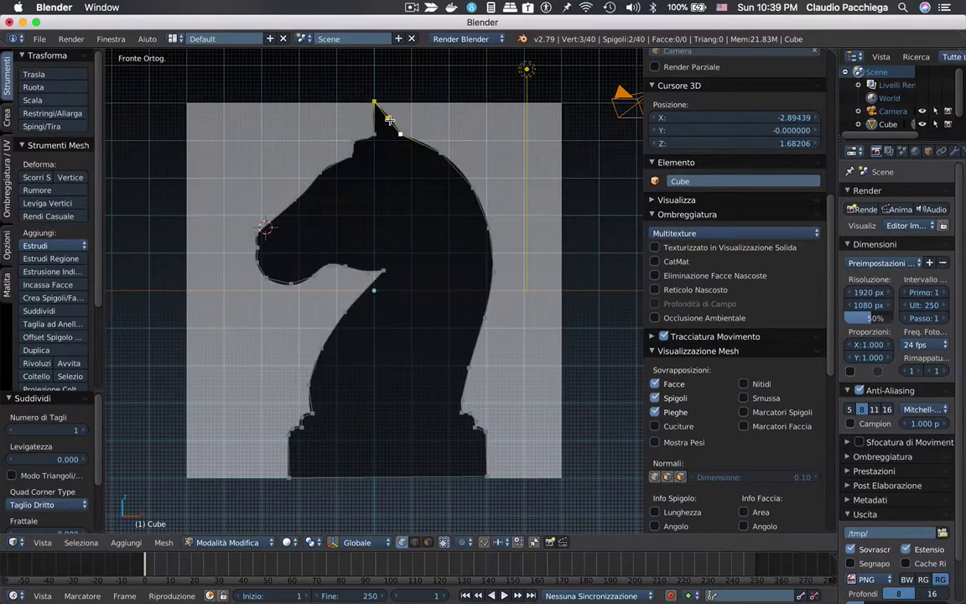
right_click(389, 119)
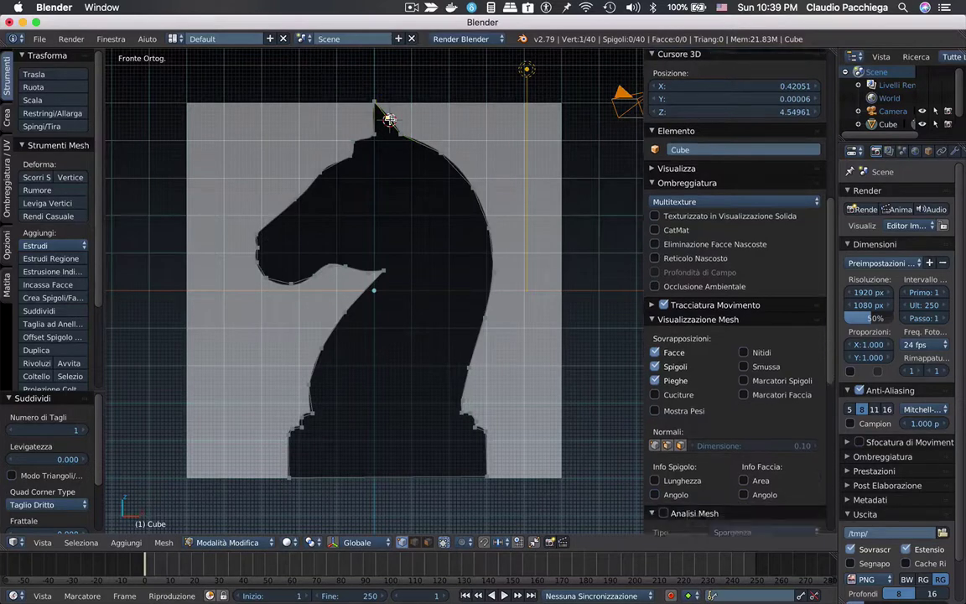
key("g")
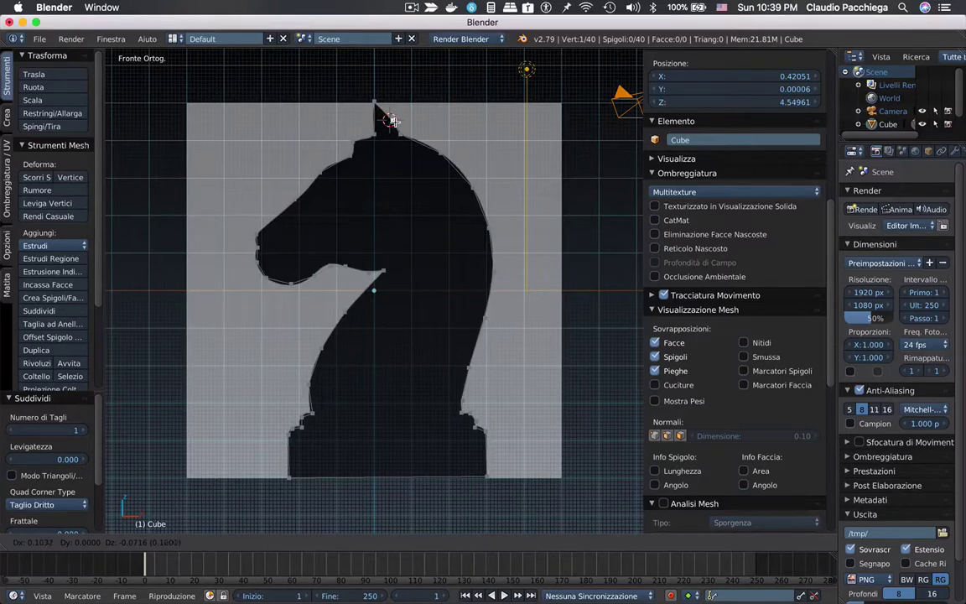
left_click(391, 120)
left_click(395, 122)
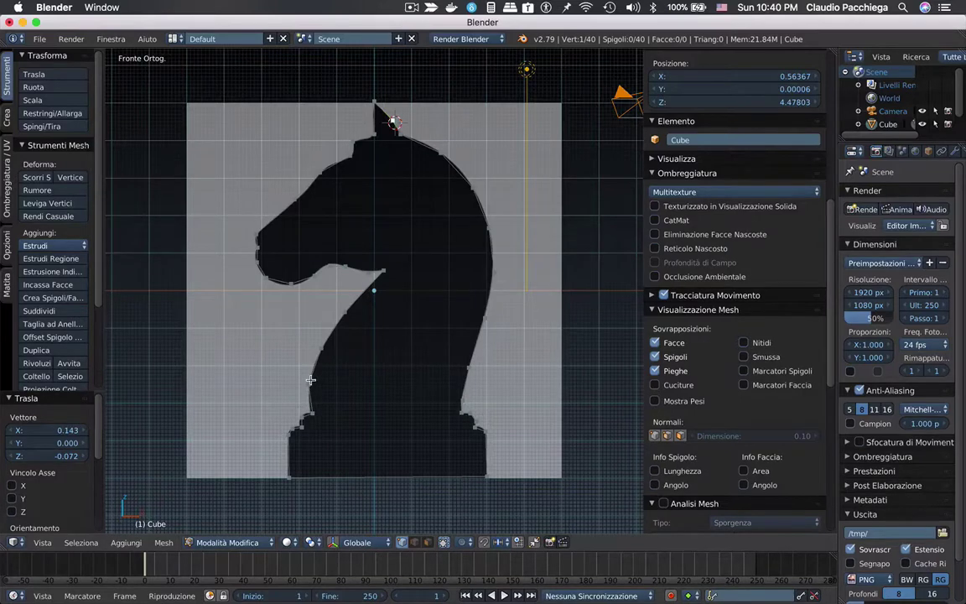
Step: Fill the closed 40-vertex outline with a single face and tilt the view to an angle
key("a")
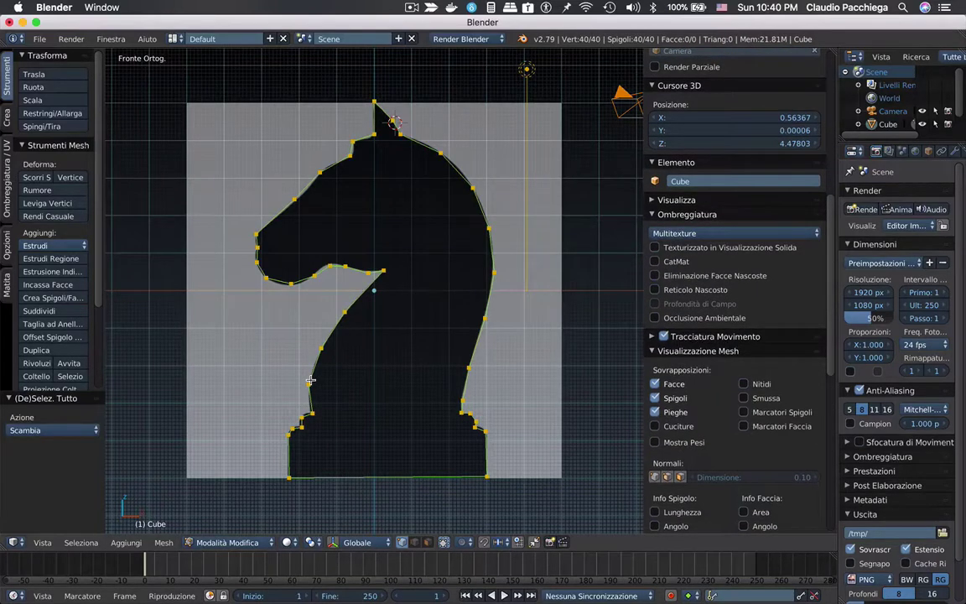
key("f")
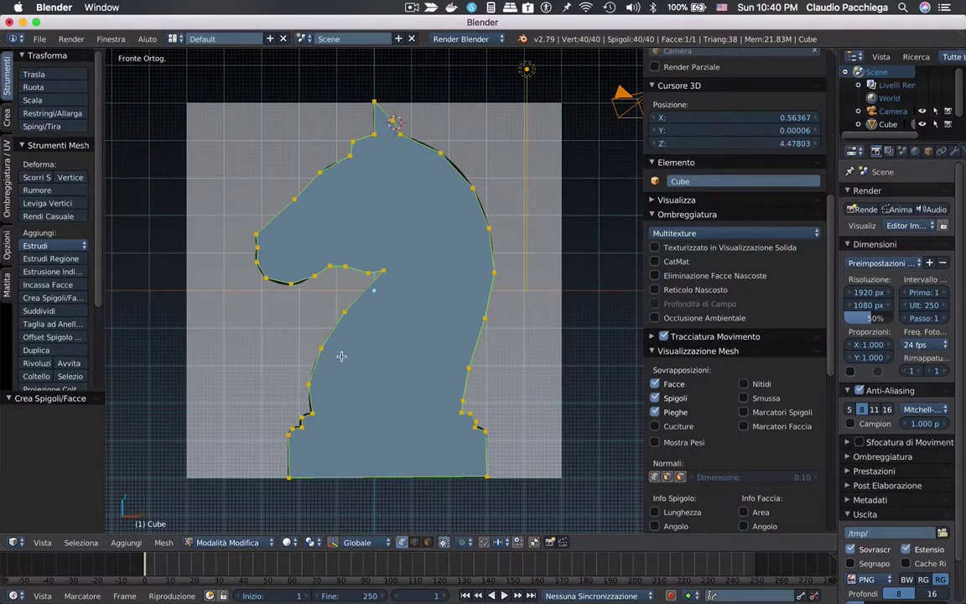
mouse_move(341, 356)
middle_mouse_down()
mouse_move(428, 380)
mouse_move(490, 361)
mouse_move(311, 380)
mouse_move(420, 350)
mouse_move(382, 369)
middle_mouse_up()
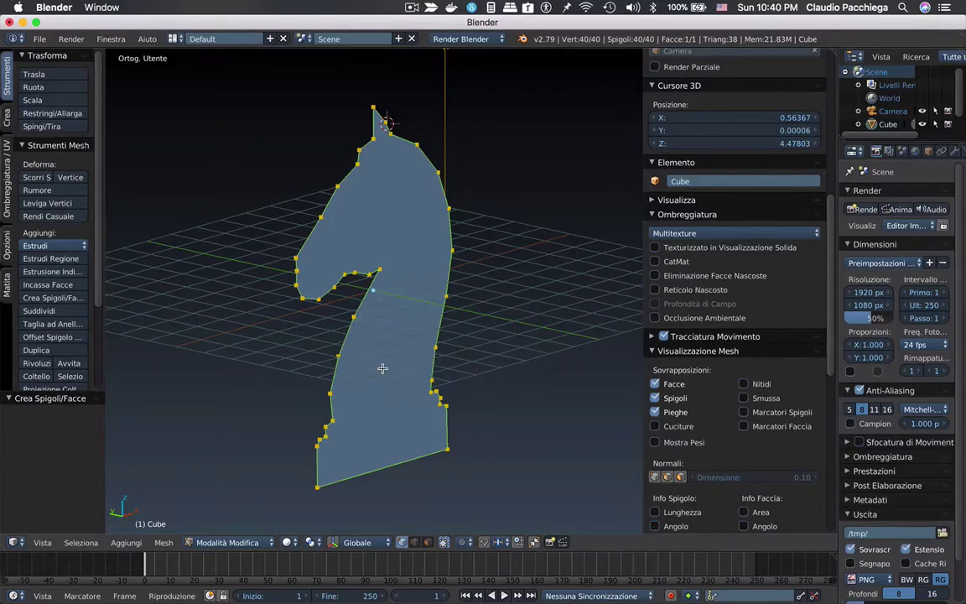
Step: Extrude the knight face to a depth of 1.710 and orbit to inspect the solid
key("e")
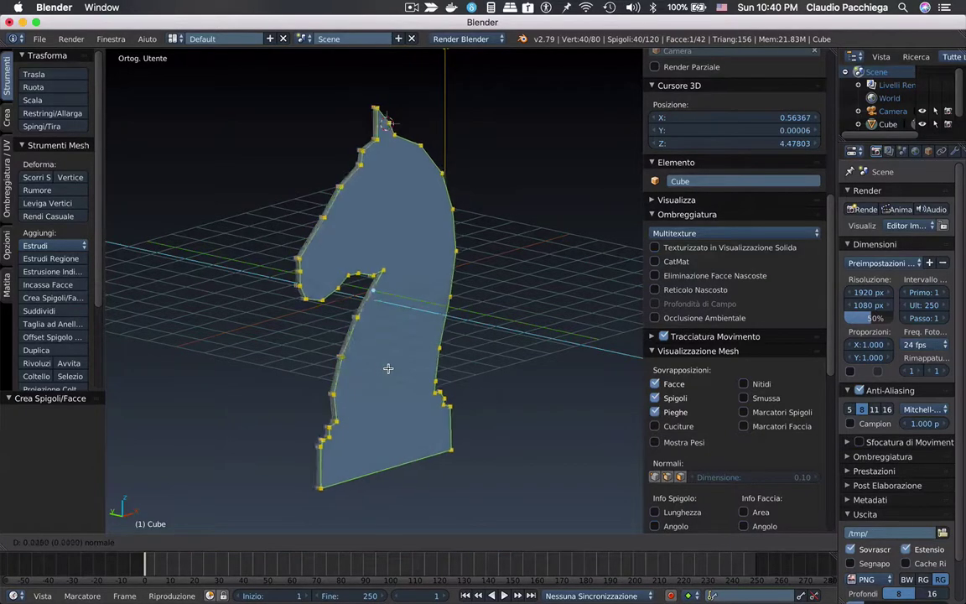
left_click(432, 370)
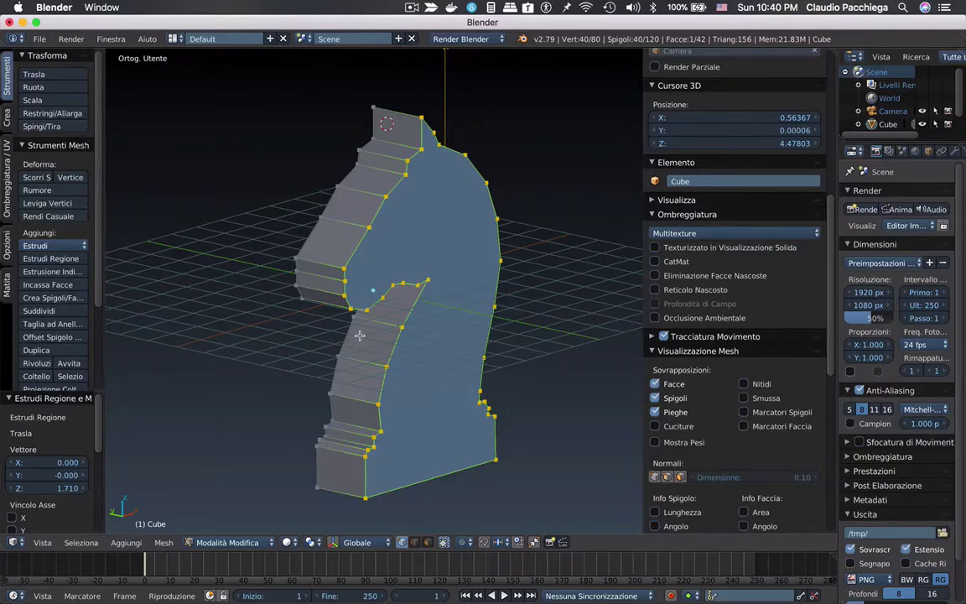
mouse_move(359, 336)
middle_mouse_down()
mouse_move(367, 287)
mouse_move(456, 288)
mouse_move(420, 302)
mouse_move(422, 287)
mouse_move(395, 304)
mouse_move(425, 255)
mouse_move(442, 318)
mouse_move(447, 292)
mouse_move(459, 290)
mouse_move(450, 291)
middle_mouse_up()
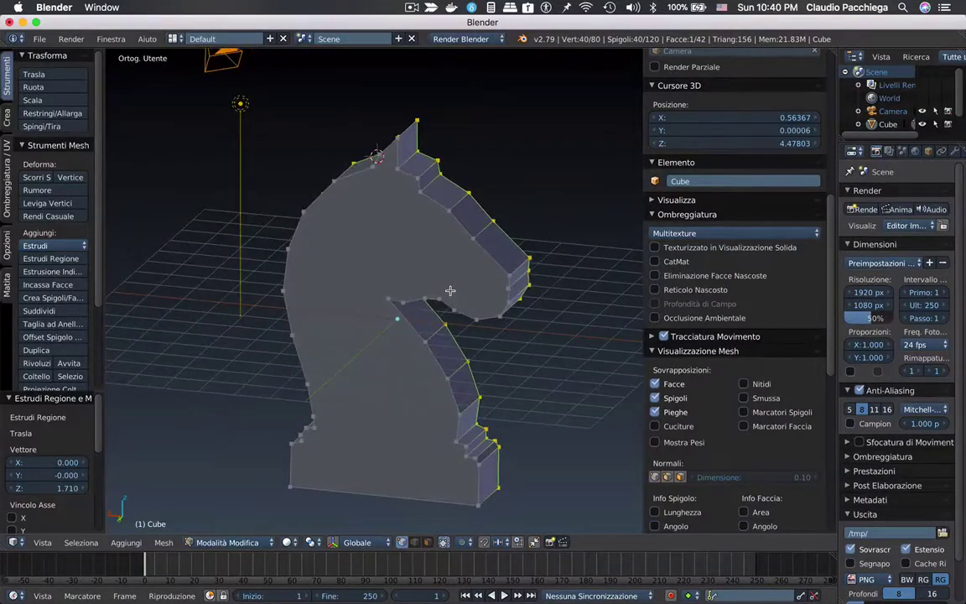
Step: Return to Object Mode and give the knight's diffuse material a dark brown colour
key("Tab")
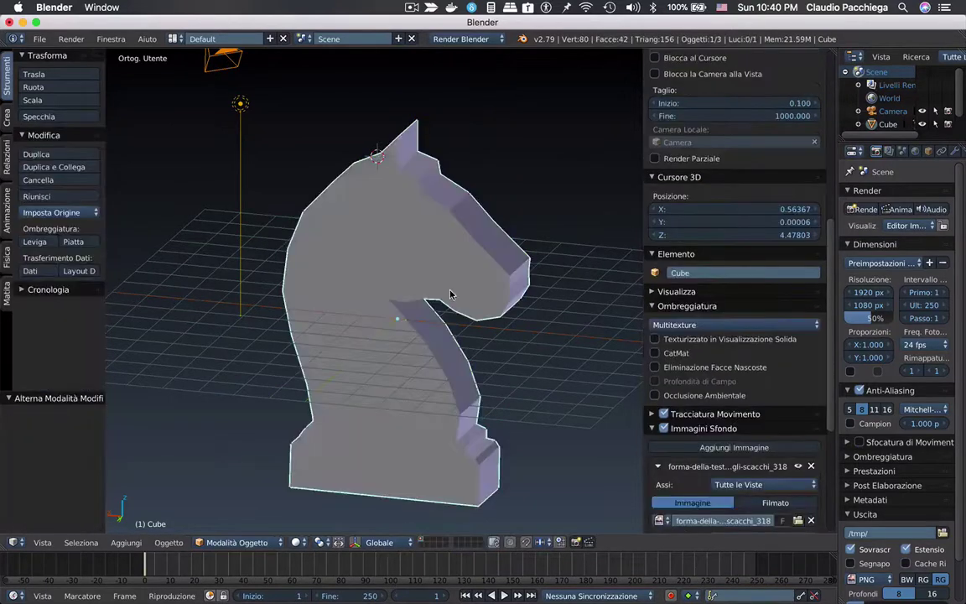
right_click(941, 153)
left_click_drag(834, 147, 776, 148)
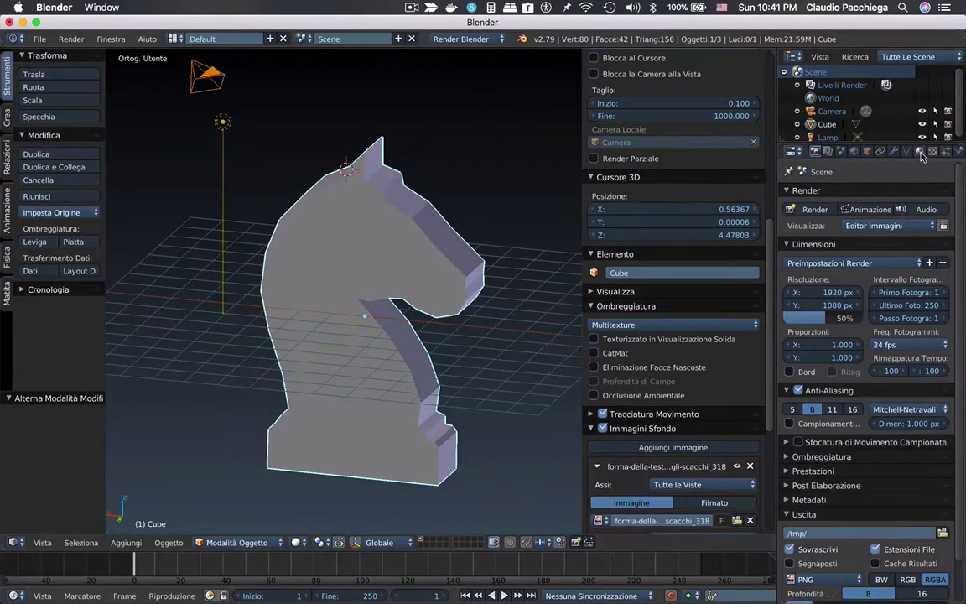
left_click(920, 152)
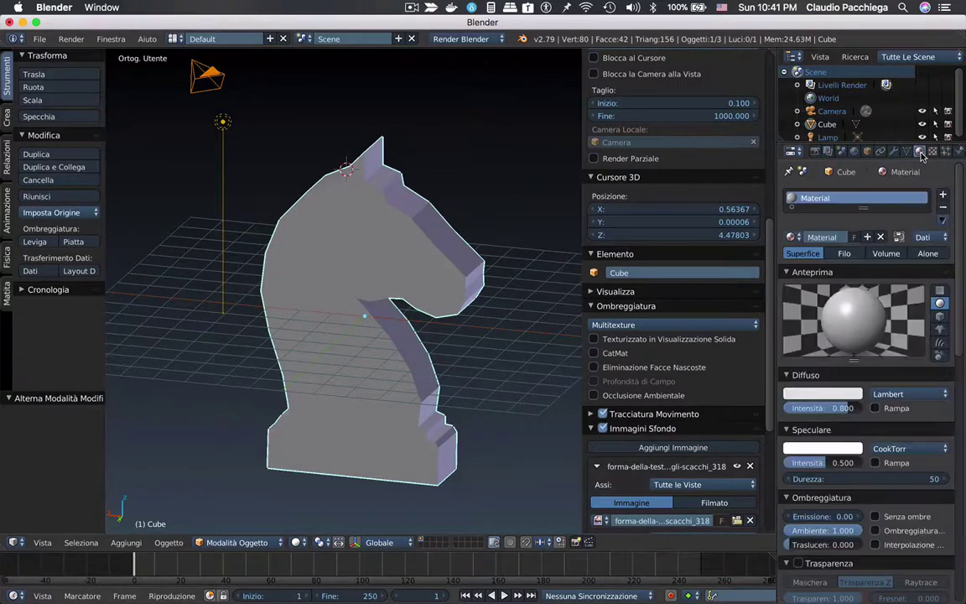
left_click(811, 395)
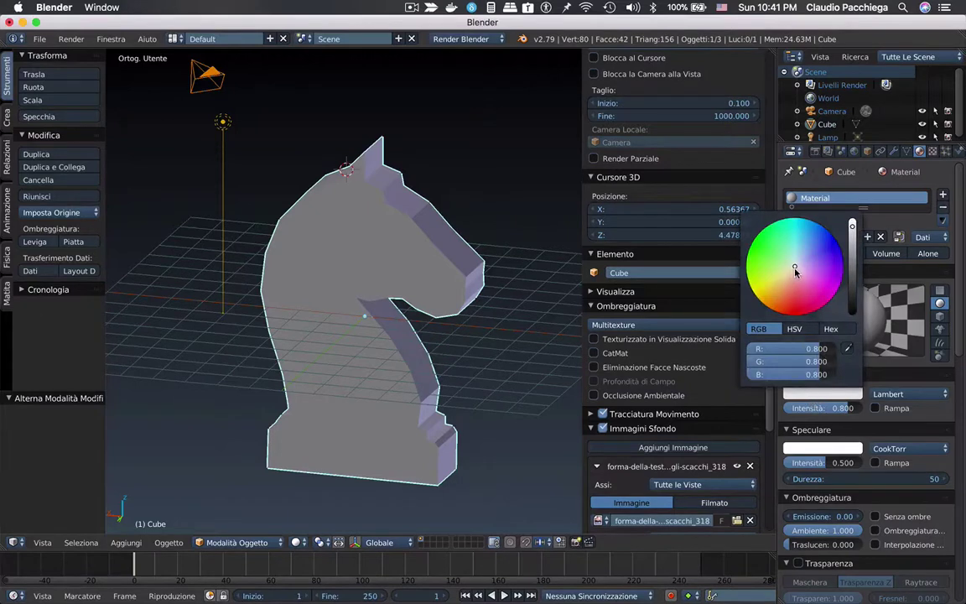
left_click_drag(794, 266, 770, 297)
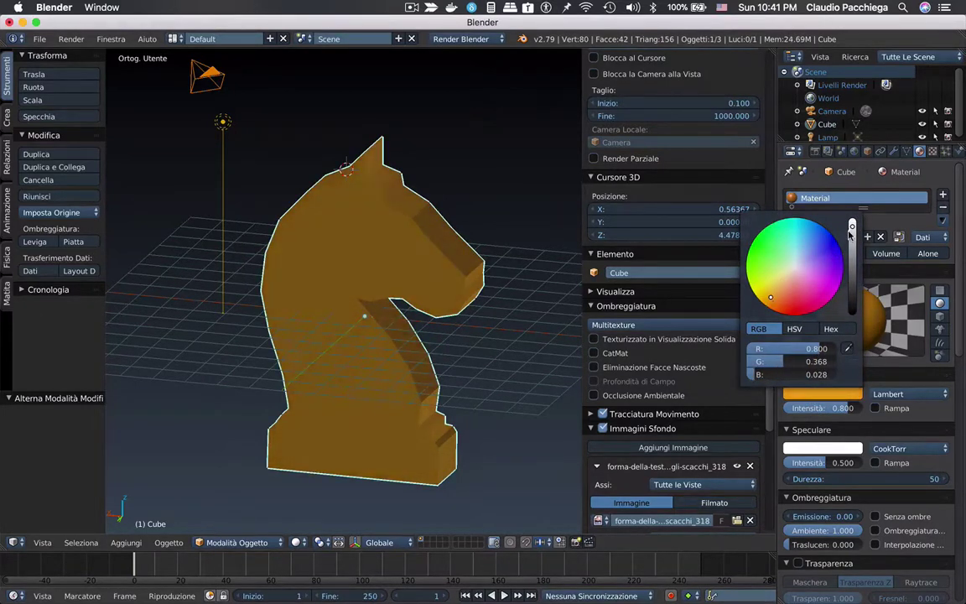
left_click_drag(852, 228, 852, 276)
left_click_drag(767, 250, 698, 270)
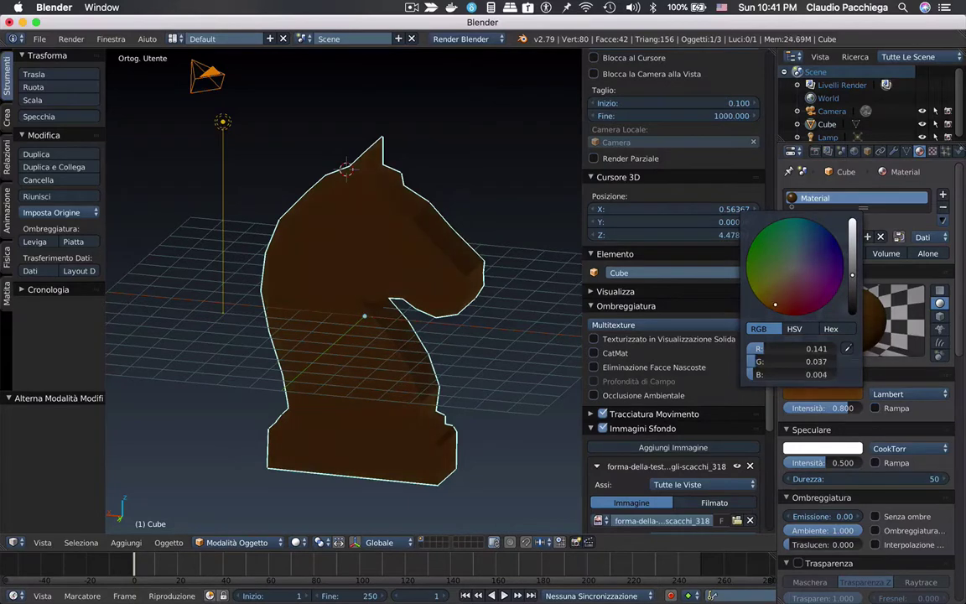
Step: Try moving the knight vertically along Z, then undo the move
left_click(329, 256)
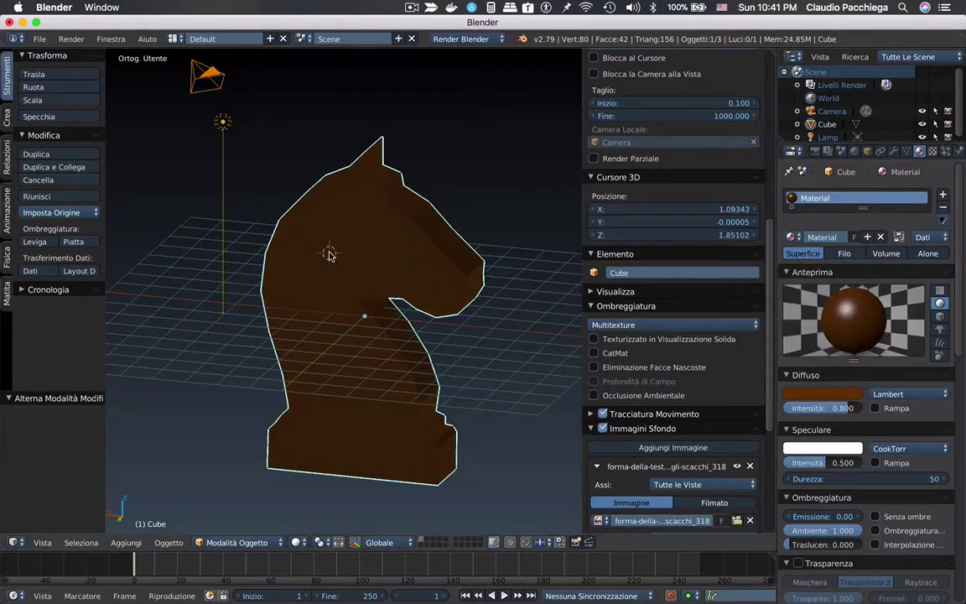
key("g")
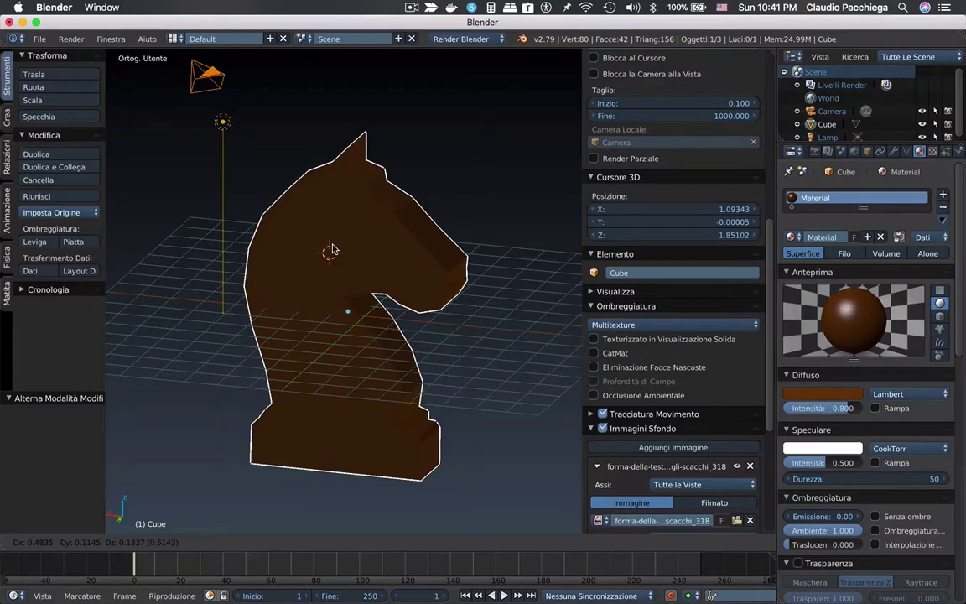
key("z")
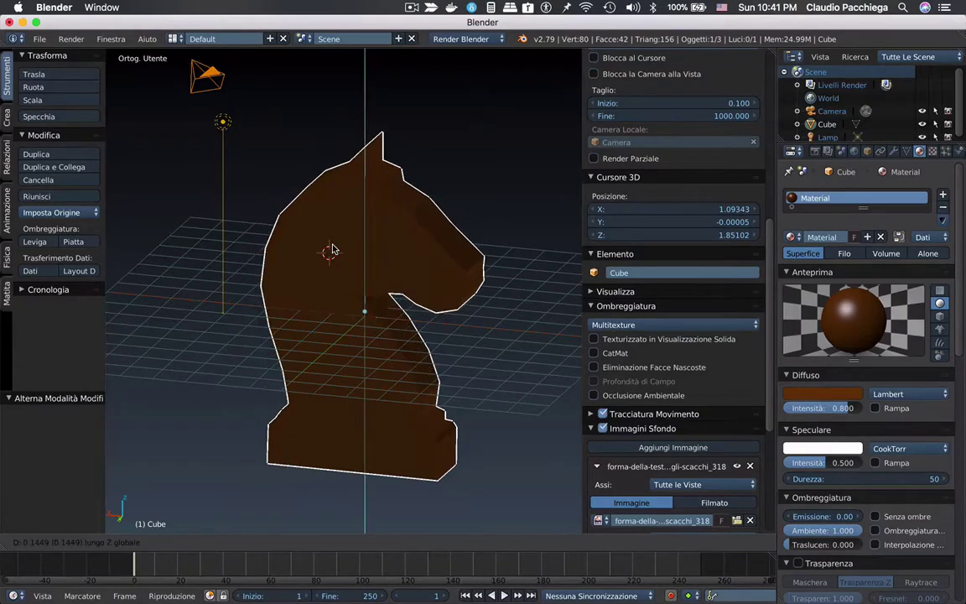
left_click(385, 249)
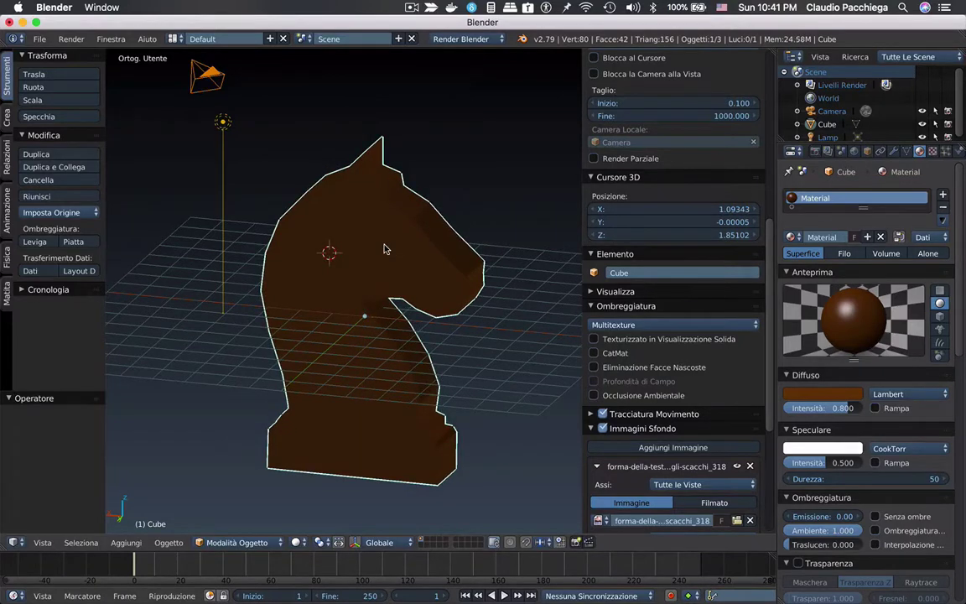
key("ctrl+z")
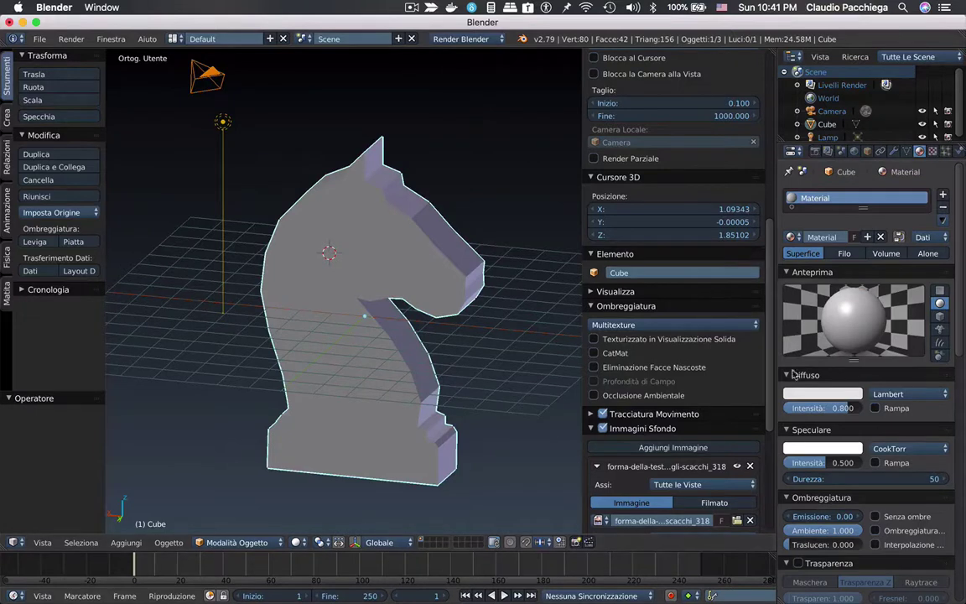
Step: Collapse the specular settings, orbit around the knight and place the 3D cursor near its head
left_click(797, 429)
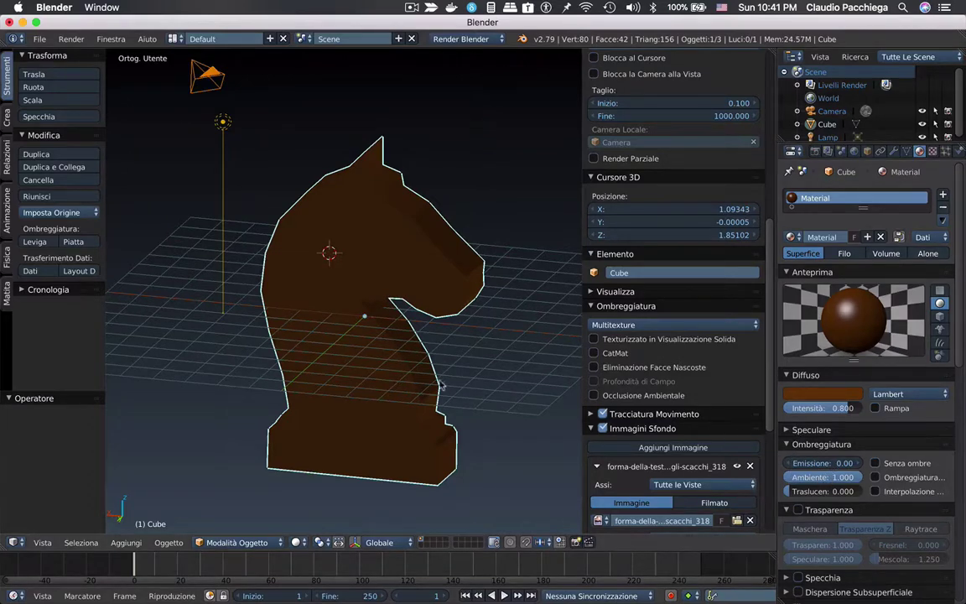
mouse_move(404, 319)
middle_mouse_down()
mouse_move(435, 354)
mouse_move(375, 343)
middle_mouse_up()
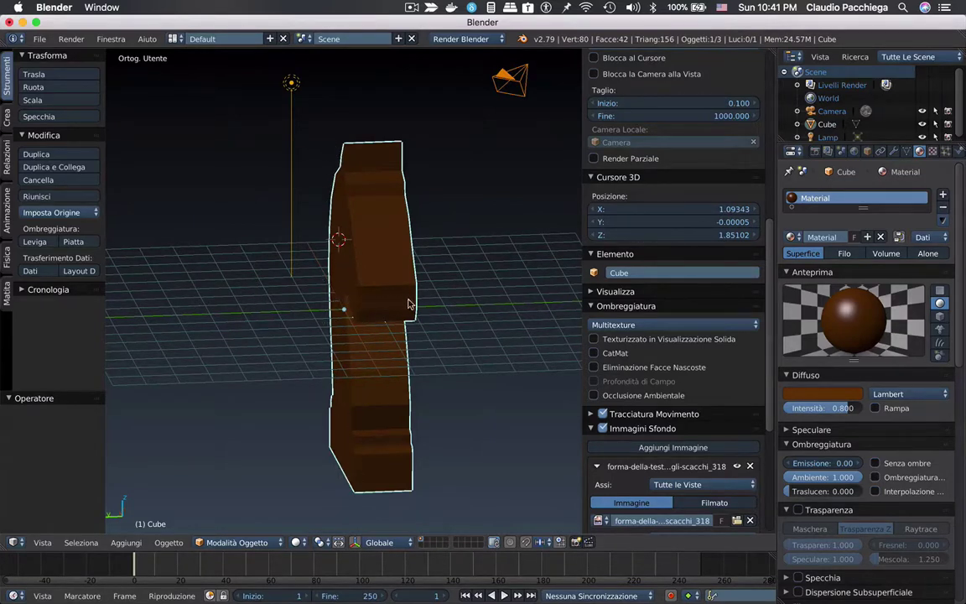
left_click(355, 295)
mouse_move(355, 295)
middle_mouse_down()
mouse_move(340, 286)
mouse_move(449, 282)
mouse_move(408, 295)
middle_mouse_up()
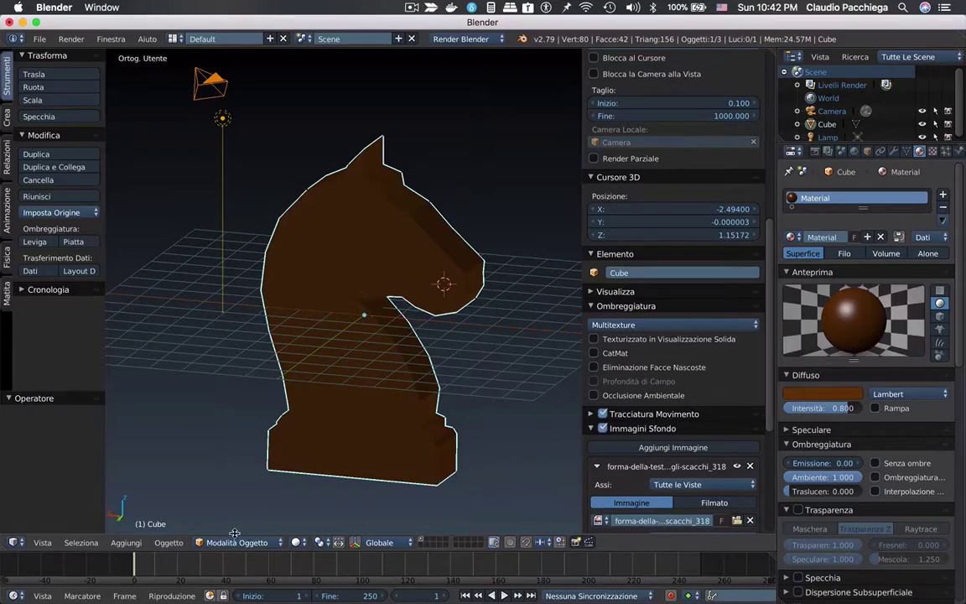
left_click(167, 542)
Step: Use the 'orig' command search to set the knight's origin to its geometry median centre
key("space")
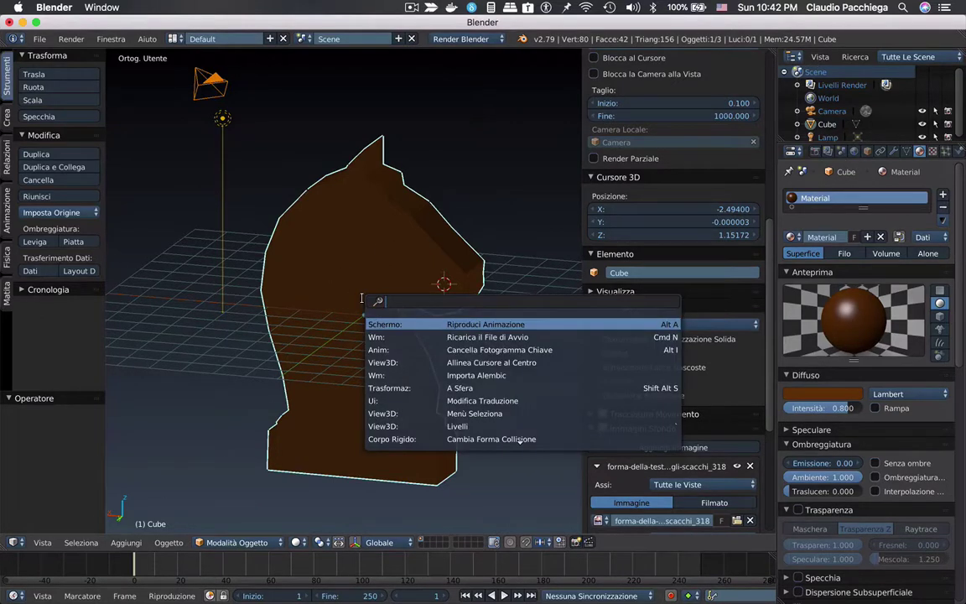
type("o")
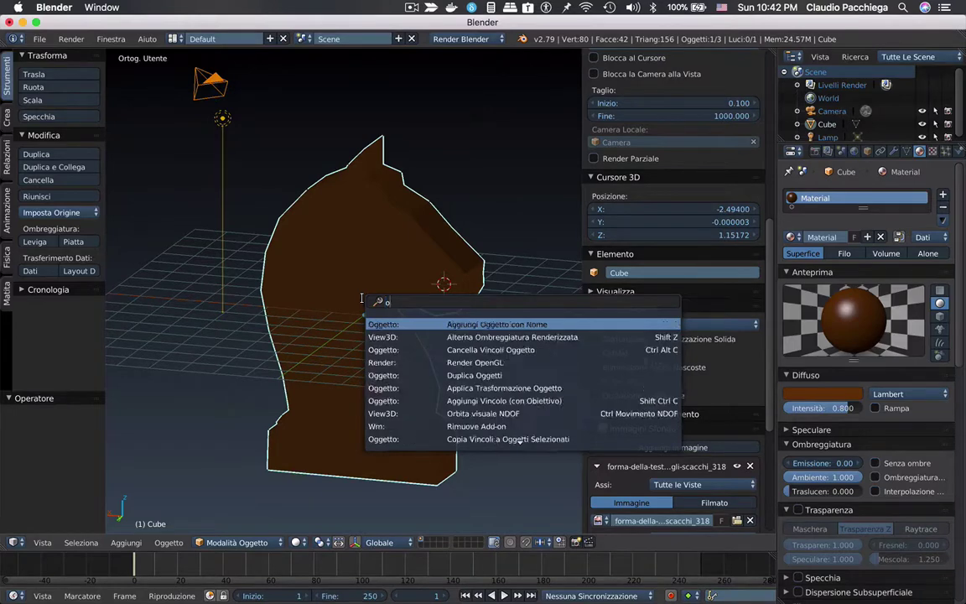
type("rigin")
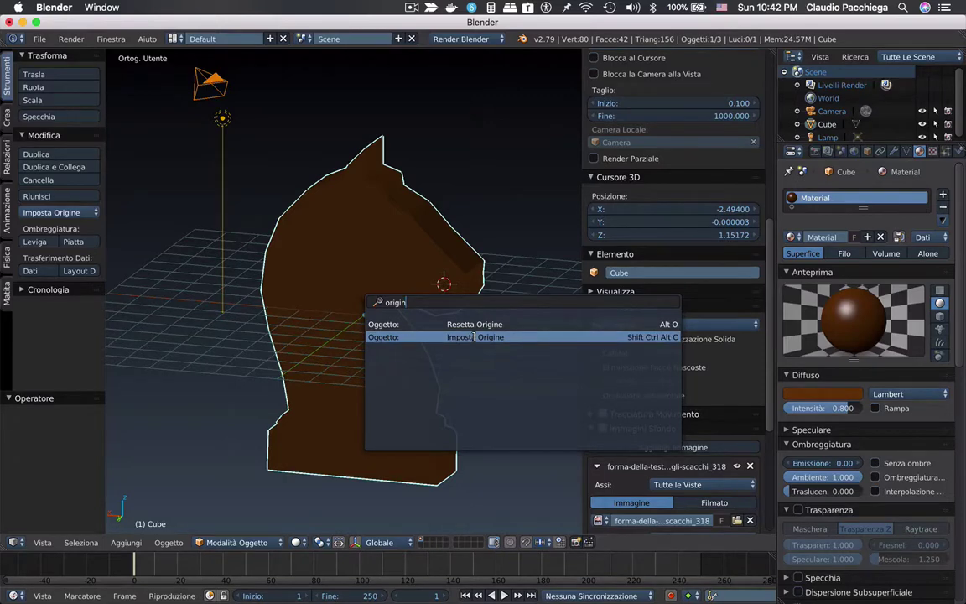
left_click(473, 336)
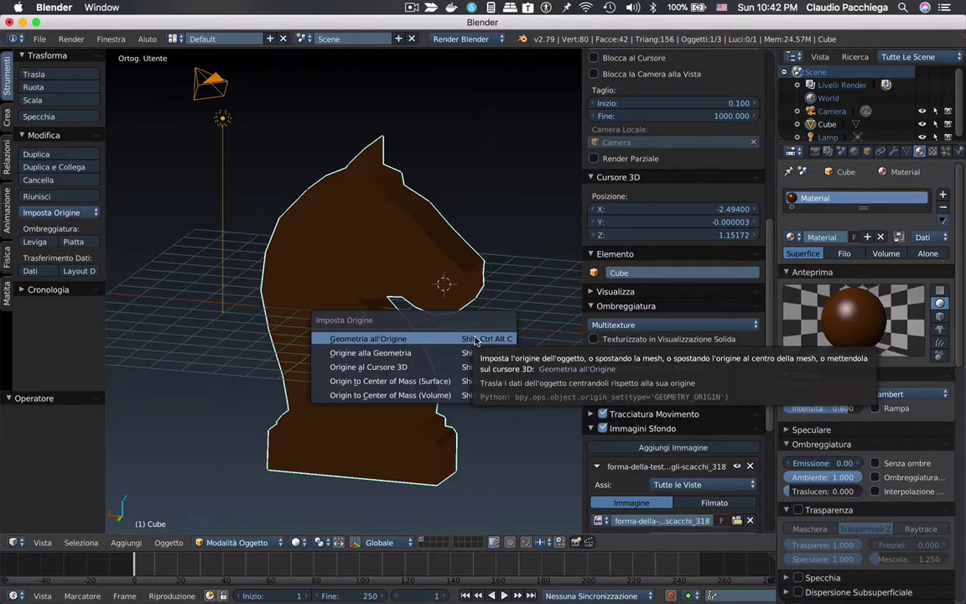
left_click(385, 358)
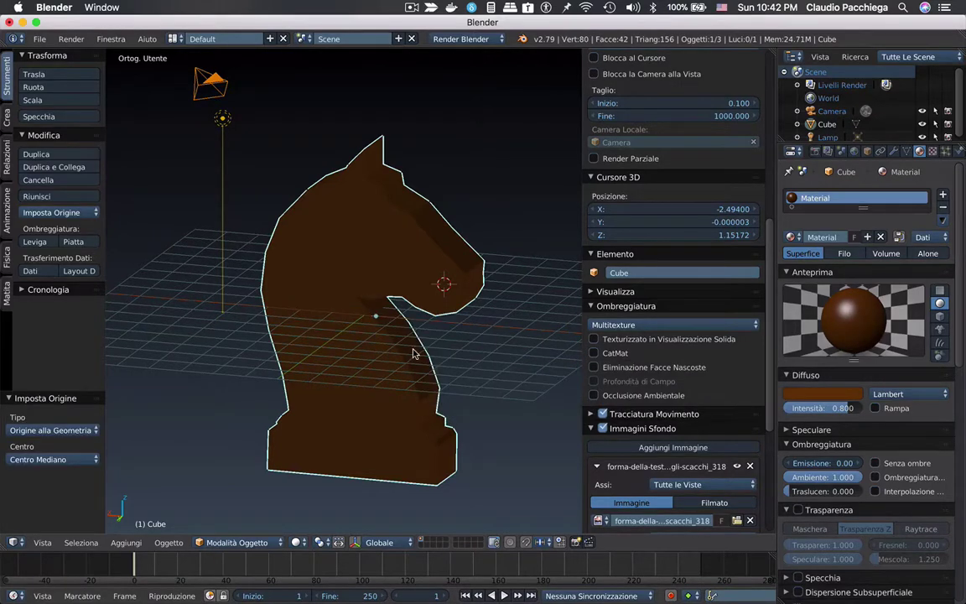
mouse_move(413, 353)
middle_mouse_down()
mouse_move(291, 344)
mouse_move(395, 318)
mouse_move(371, 319)
mouse_move(328, 351)
mouse_move(341, 315)
mouse_move(371, 337)
mouse_move(386, 369)
mouse_move(369, 355)
mouse_move(394, 343)
mouse_move(365, 355)
mouse_move(388, 366)
mouse_move(379, 354)
mouse_move(401, 345)
mouse_move(371, 358)
mouse_move(390, 355)
middle_mouse_up()
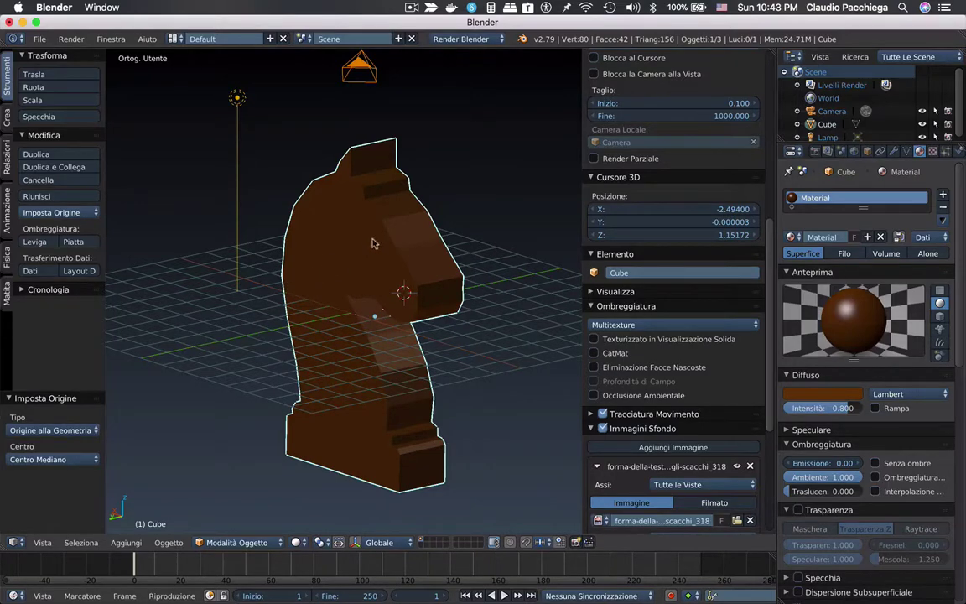
Step: Orbit round to the knight's side so its extruded thickness shows edge-on
mouse_move(390, 249)
middle_mouse_down()
mouse_move(378, 266)
mouse_move(369, 249)
middle_mouse_up()
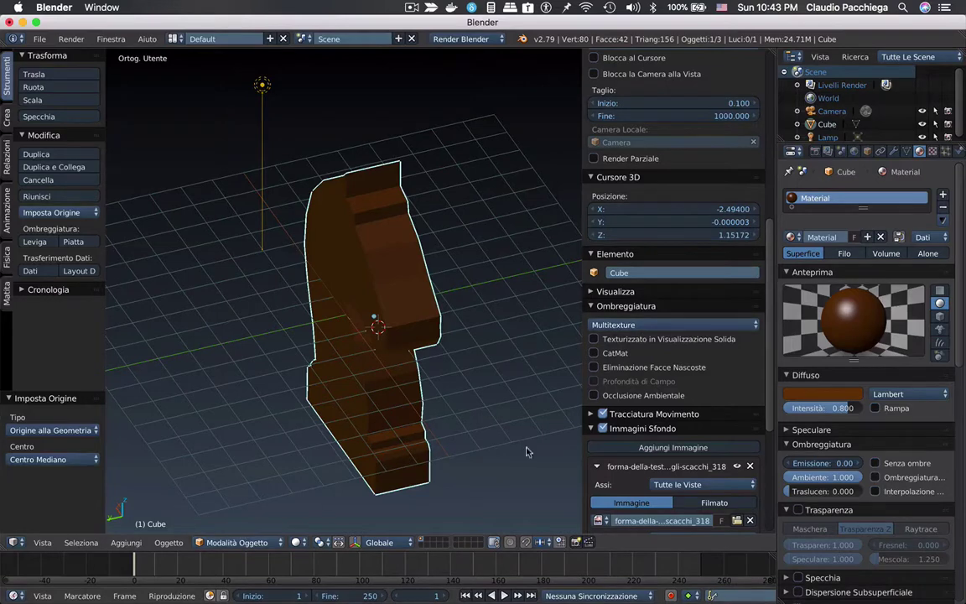
left_click_drag(769, 280, 768, 329)
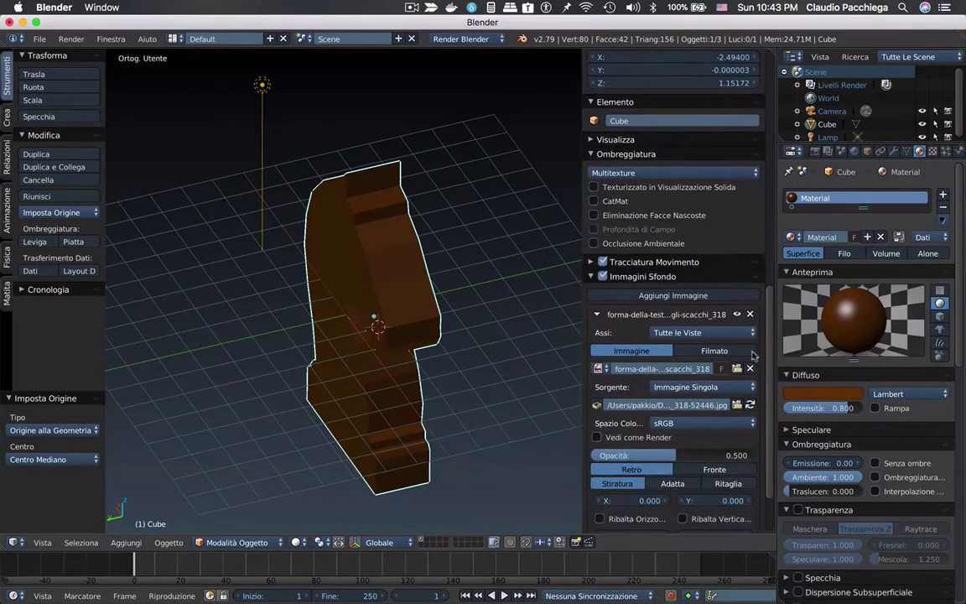
Step: In Edit Mode, enable face normals in Mesh Display with Normals Size 3.70
key("Tab")
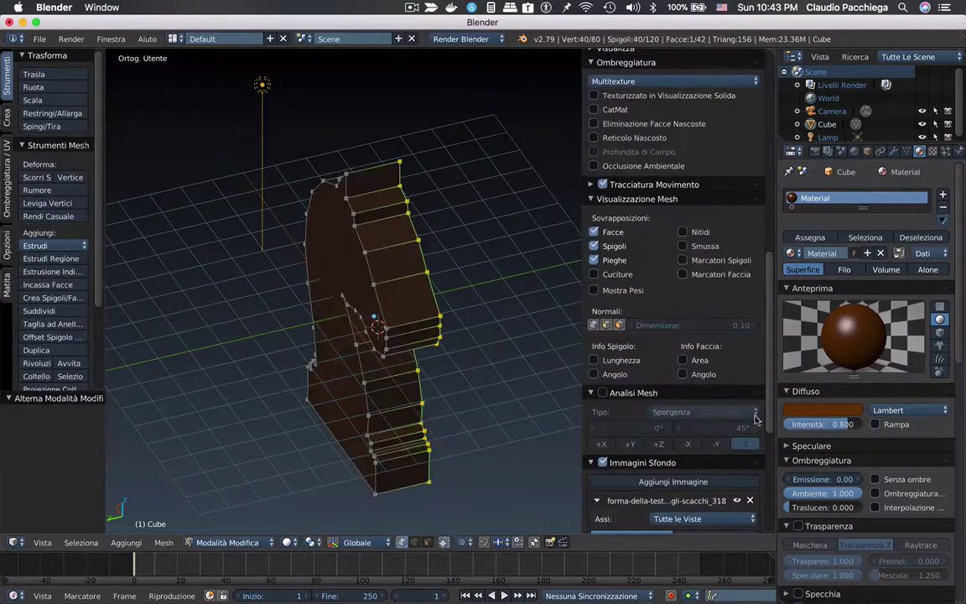
scroll(769, 359, "up", 1)
scroll(769, 359, "up", 1)
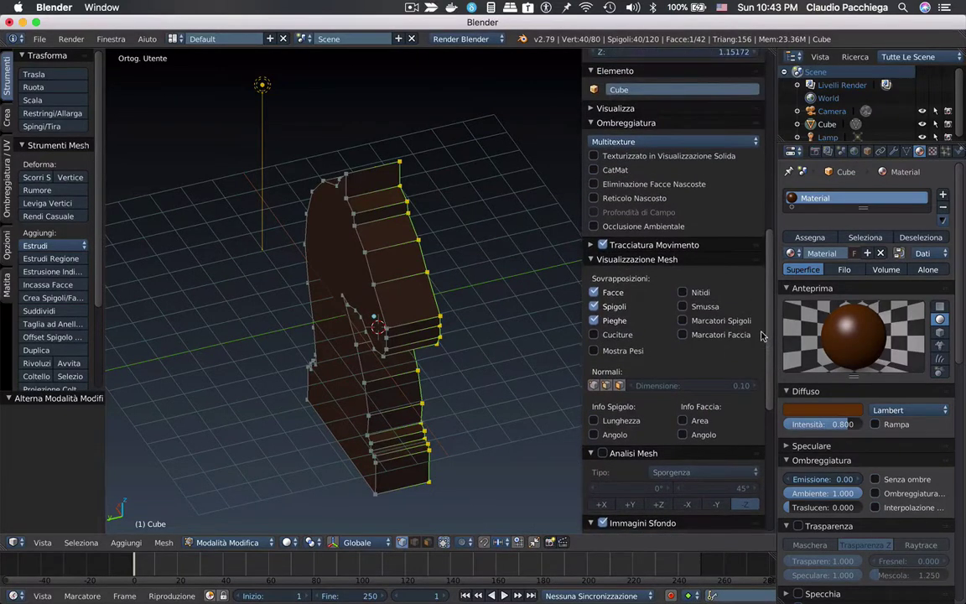
scroll(769, 359, "up", 1)
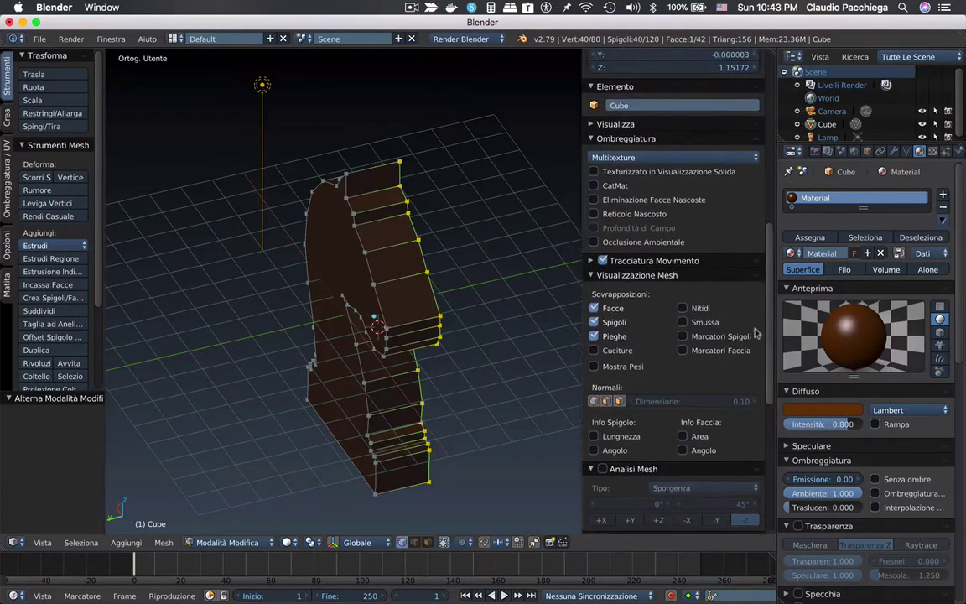
left_click(592, 276)
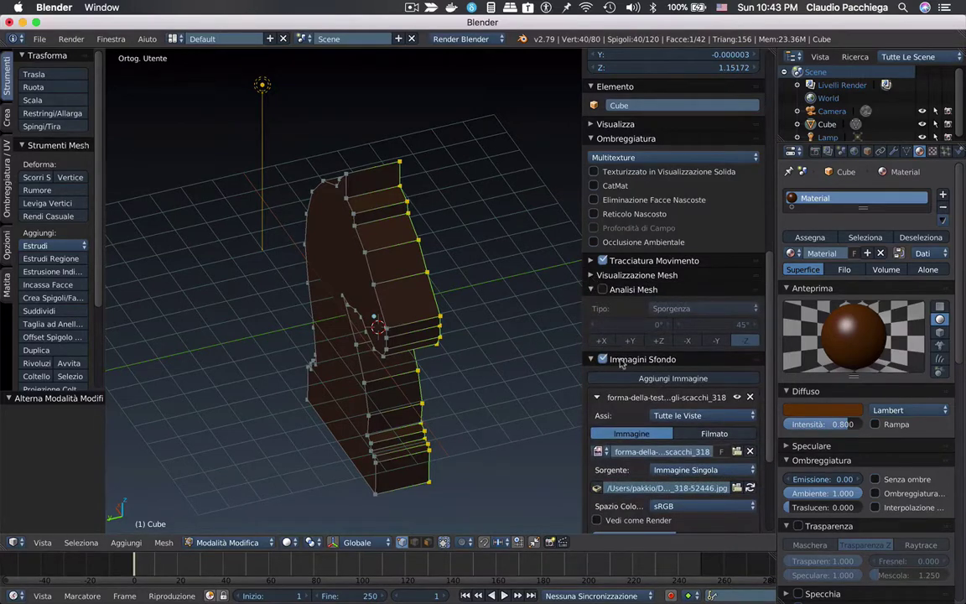
left_click(592, 277)
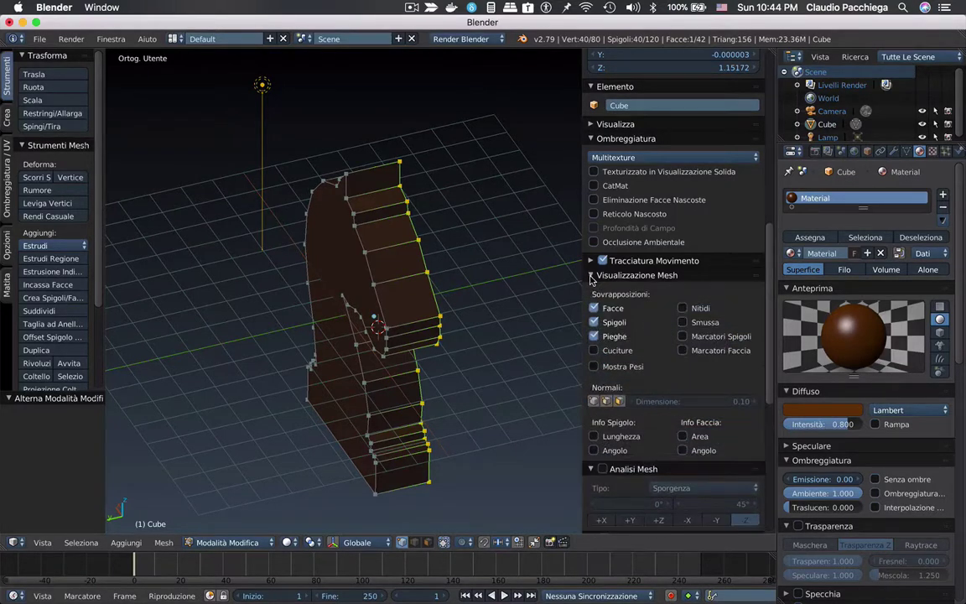
left_click(620, 401)
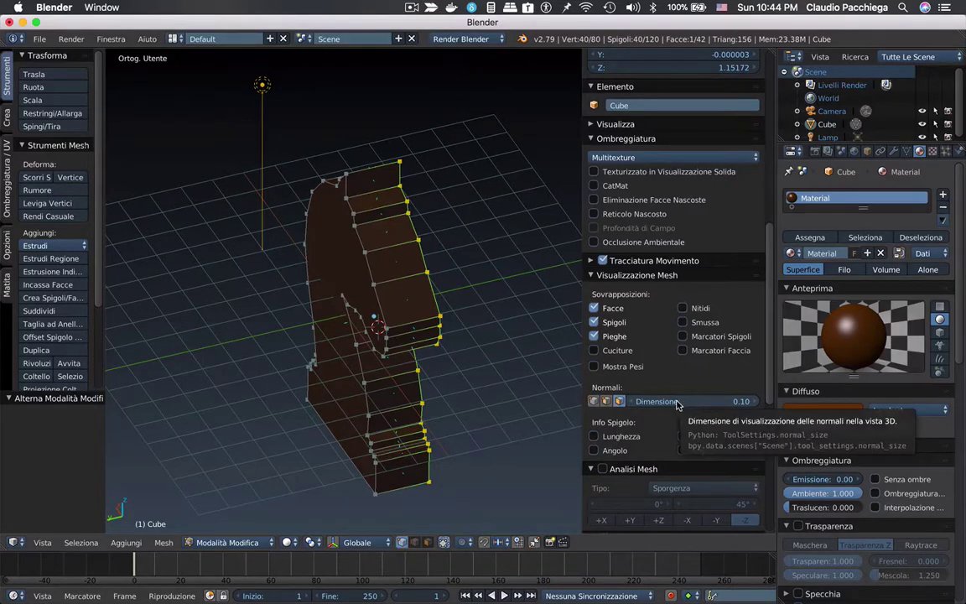
left_click_drag(678, 404, 729, 402)
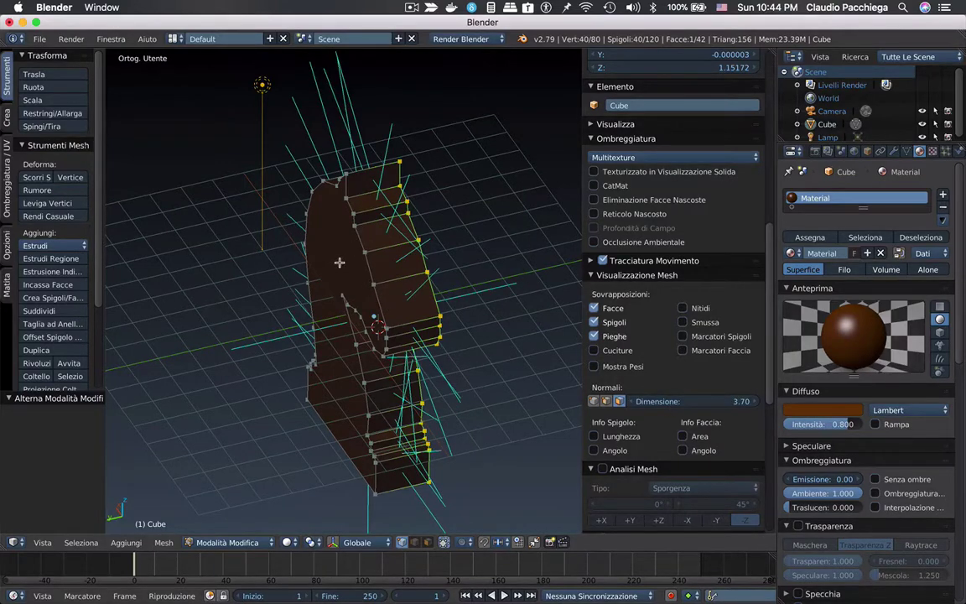
mouse_move(351, 262)
middle_mouse_down()
mouse_move(418, 245)
mouse_move(377, 274)
mouse_move(275, 243)
mouse_move(390, 233)
mouse_move(410, 259)
mouse_move(270, 249)
middle_mouse_up()
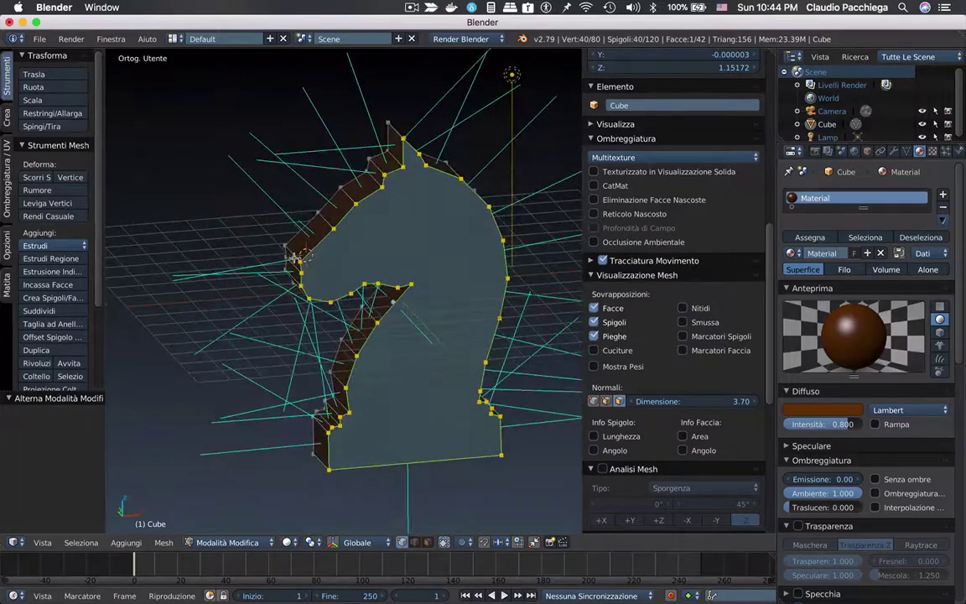
Step: Reduce Normals Size to 0.30 and reselect the entire knight mesh
left_click_drag(705, 405, 641, 400)
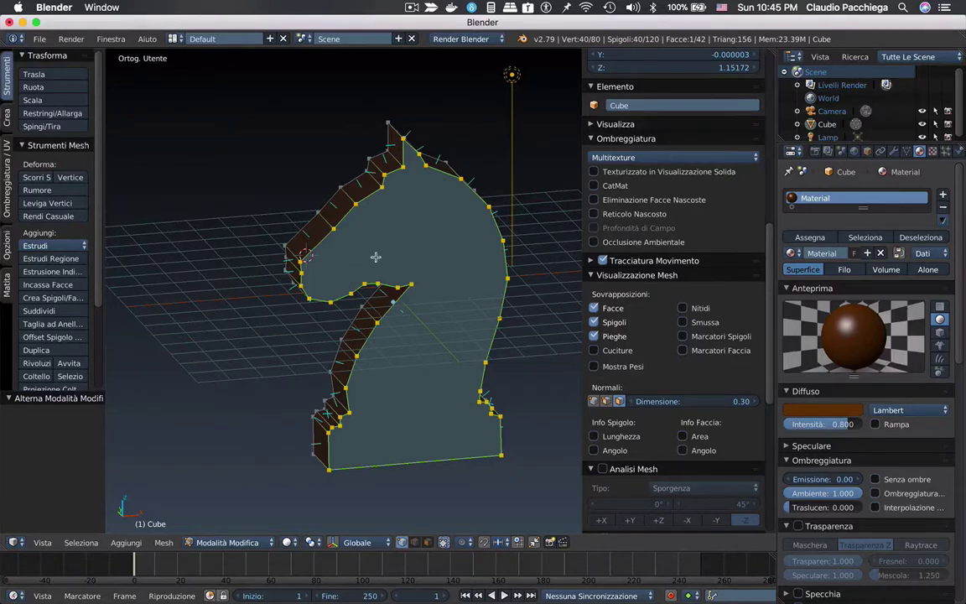
key("a")
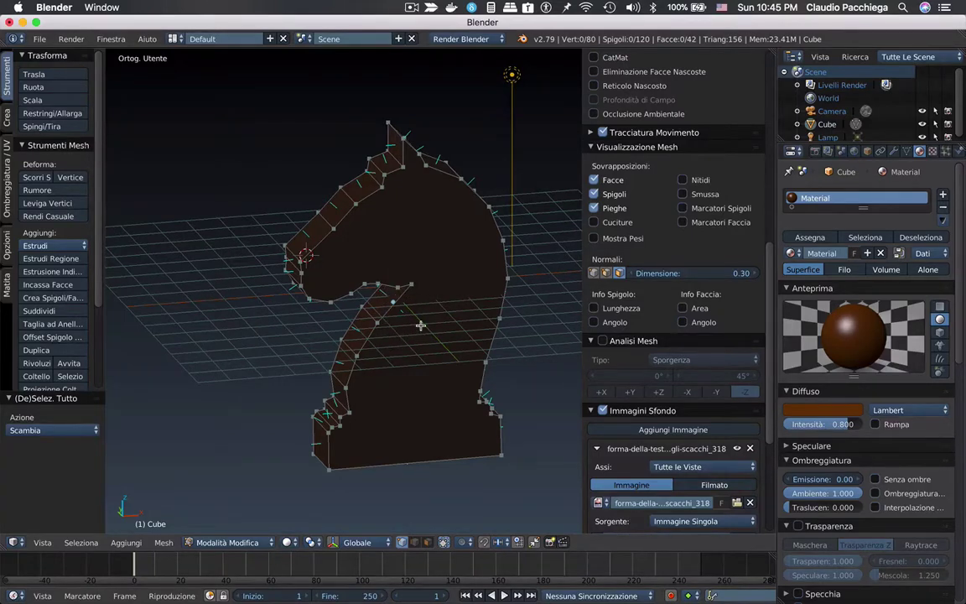
key("a")
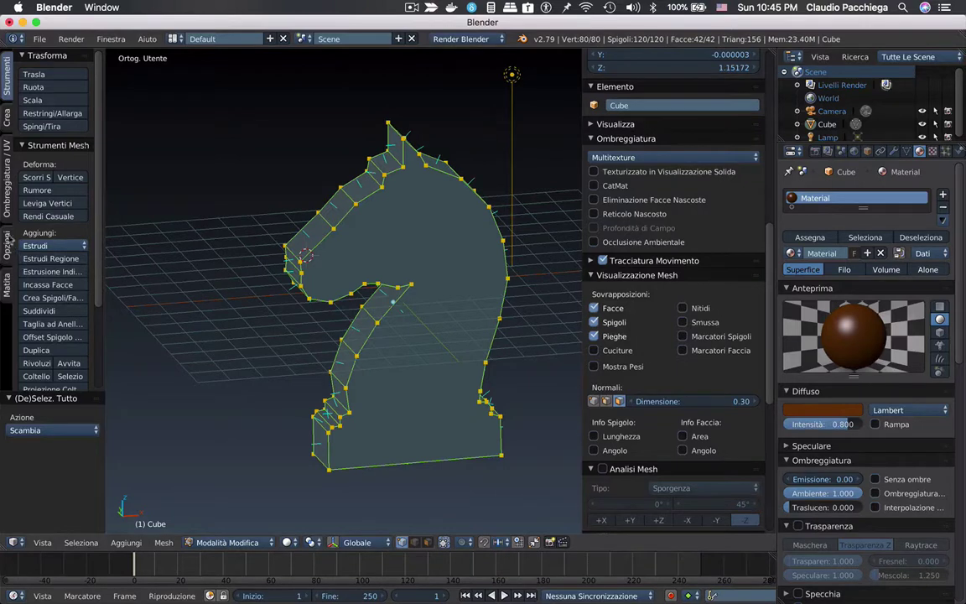
Step: Recalculate normals outward, then flip the large front face's normal in face select mode
left_click(7, 165)
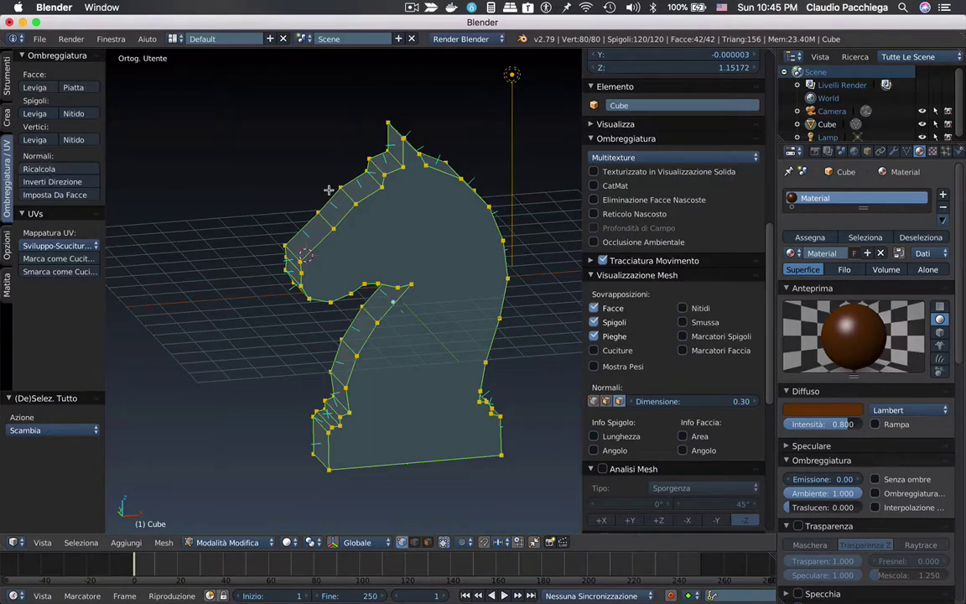
left_click(65, 169)
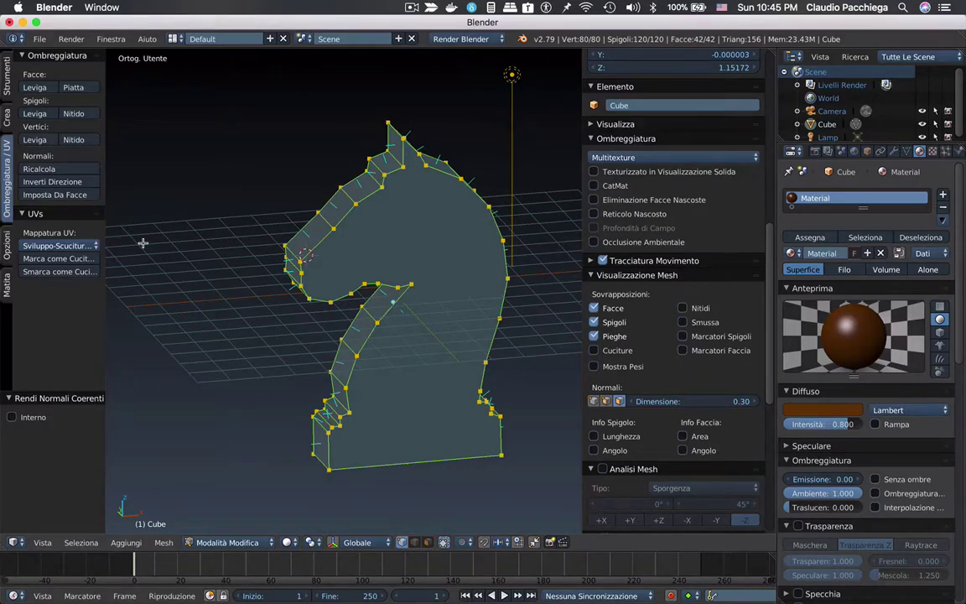
left_click(428, 543)
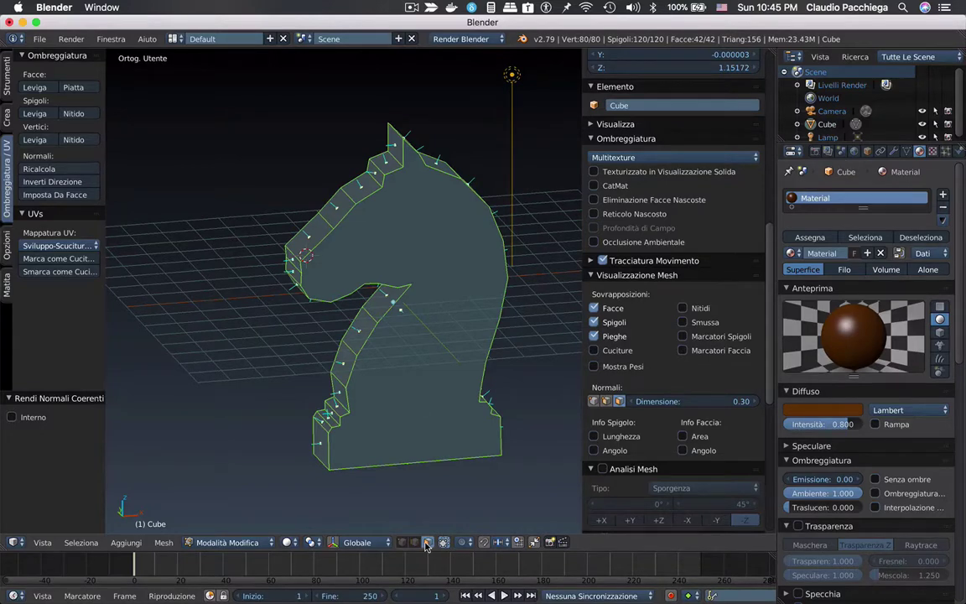
right_click(430, 353)
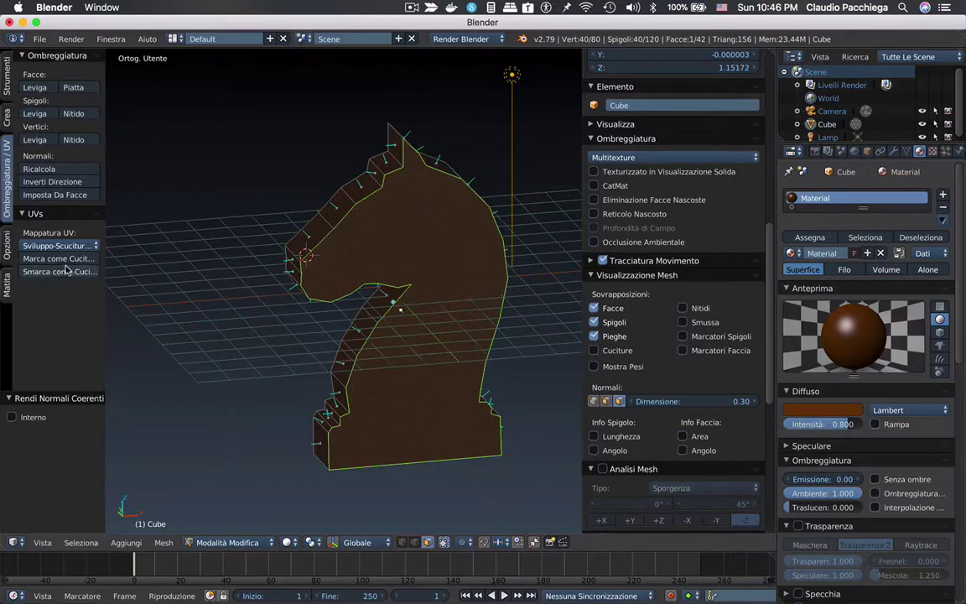
left_click(51, 182)
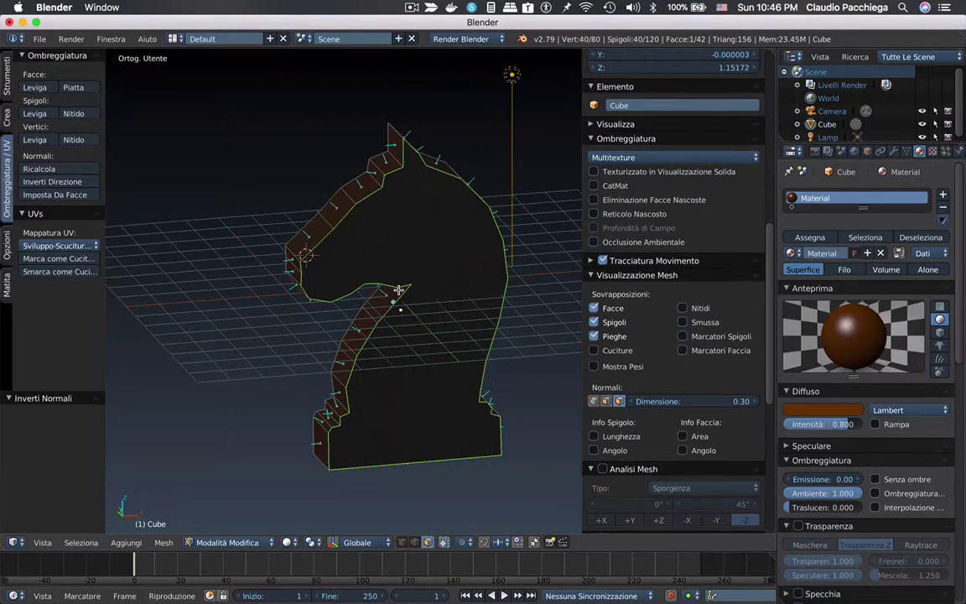
left_click(432, 273)
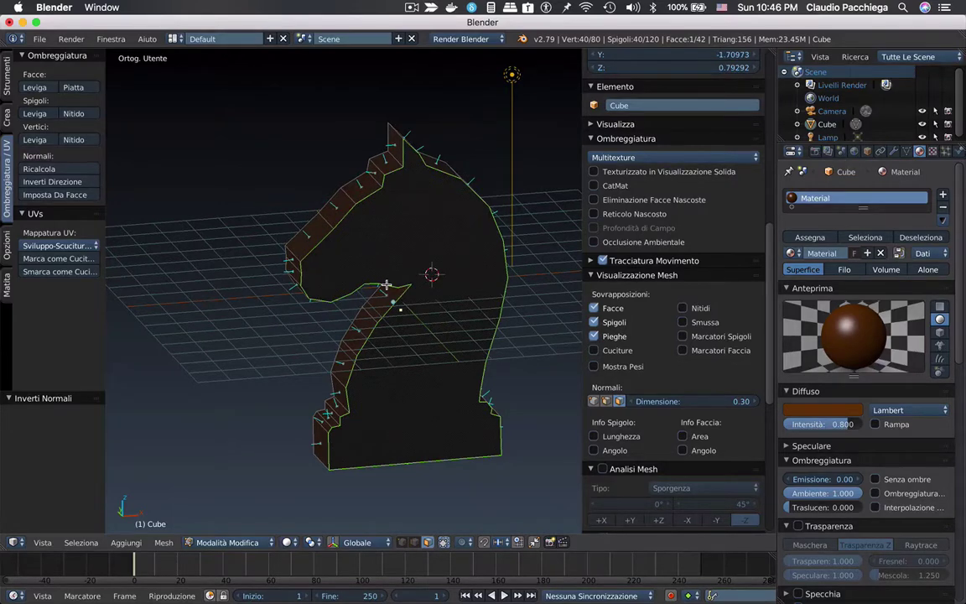
key("F12")
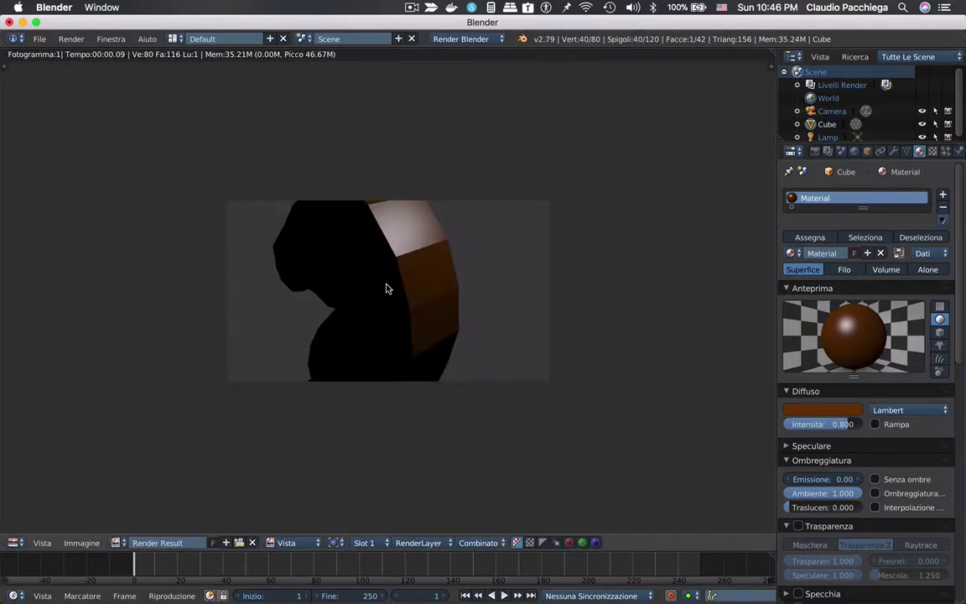
key("Escape")
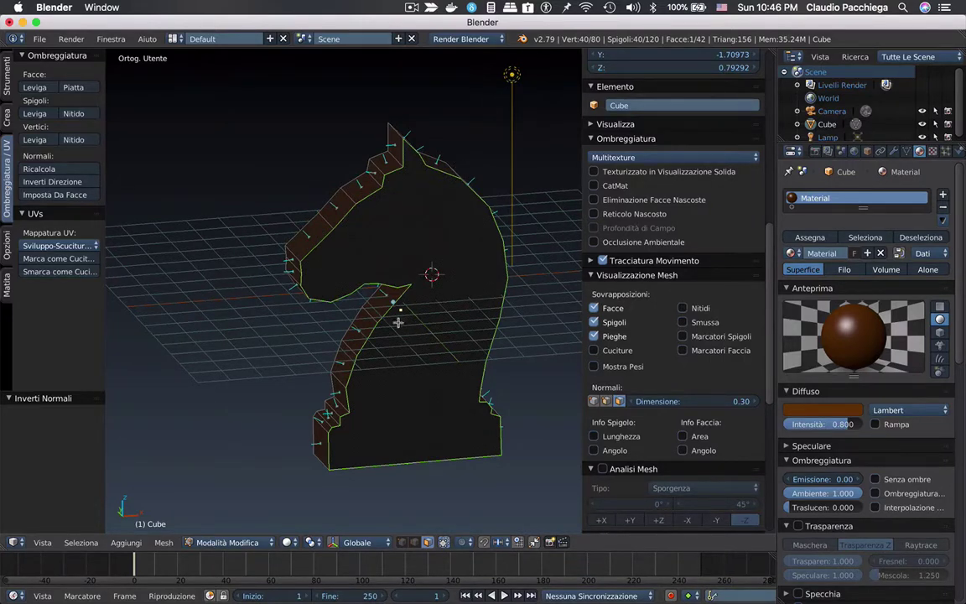
mouse_move(392, 339)
middle_mouse_down()
mouse_move(506, 330)
mouse_move(423, 340)
mouse_move(430, 283)
mouse_move(405, 349)
mouse_move(450, 309)
mouse_move(392, 324)
mouse_move(384, 356)
middle_mouse_up()
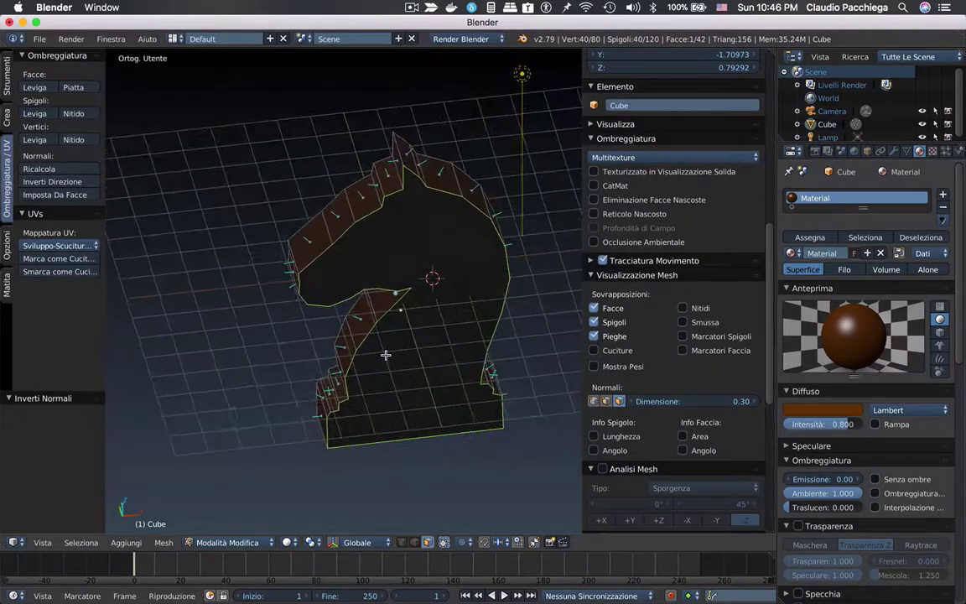
key("Tab")
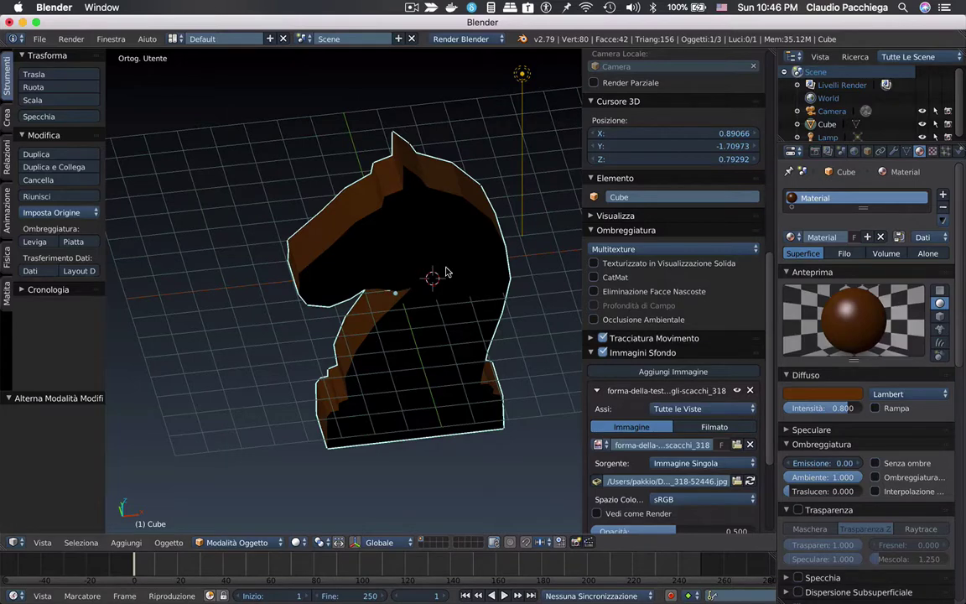
left_click(260, 469)
key("Tab")
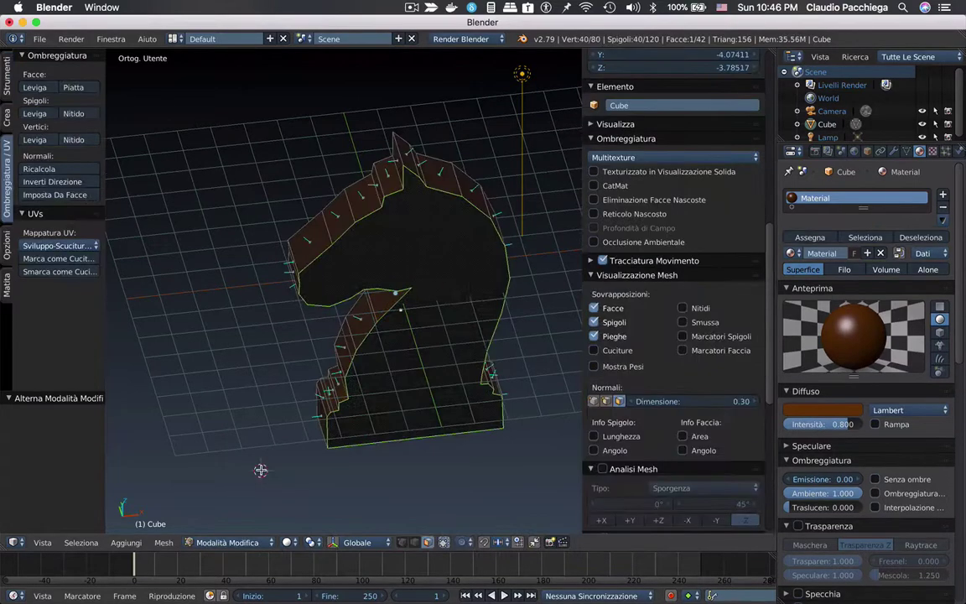
left_click(444, 319)
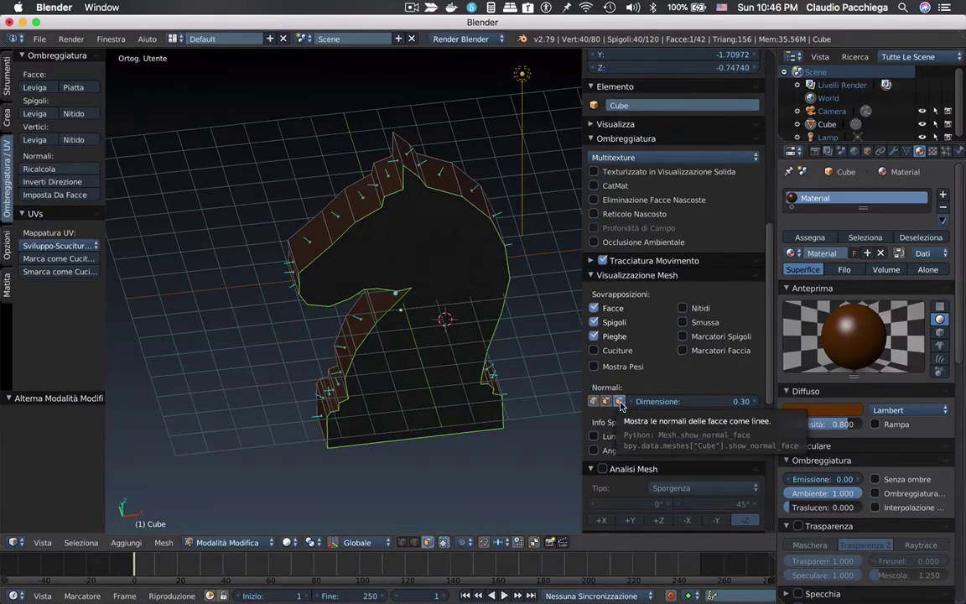
Step: Toggle face normals off and back on, with Normals Size set to 0.90
left_click(620, 401)
left_click(621, 401)
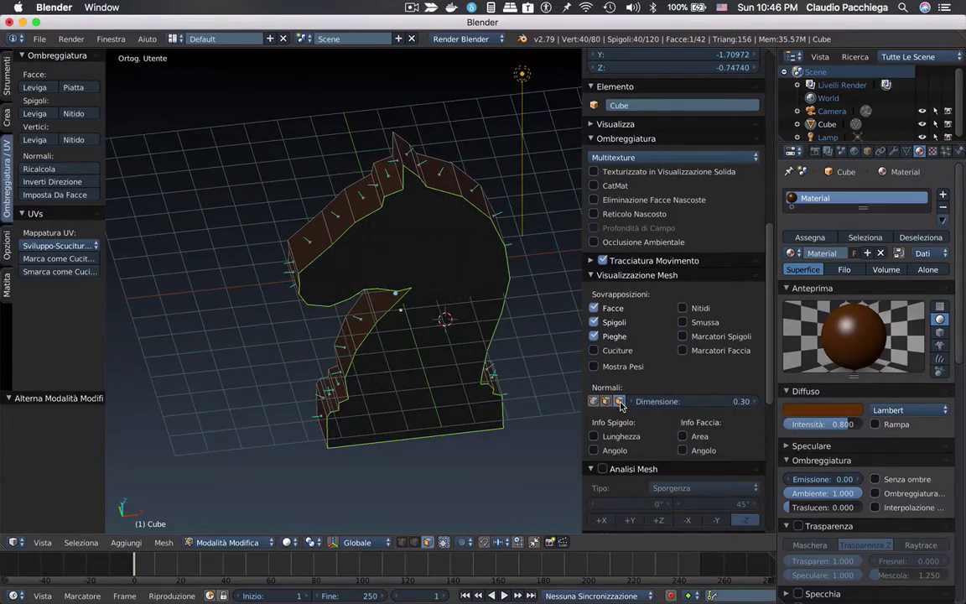
mouse_move(671, 401)
left_mouse_down()
mouse_move(738, 400)
mouse_move(662, 401)
left_mouse_up()
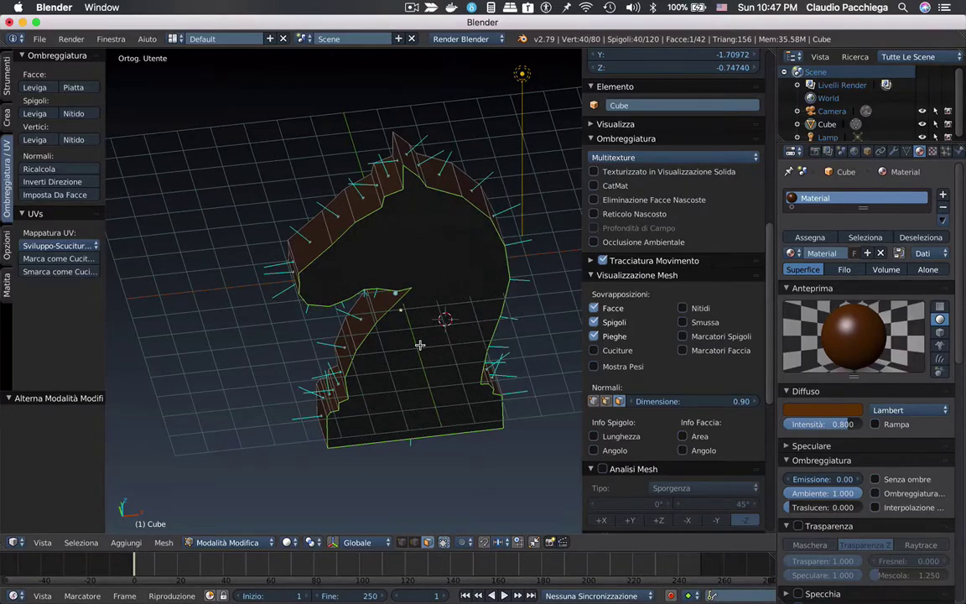
Step: Reselect all faces, flip their normals back to brown, and hide the face normal lines
key("a")
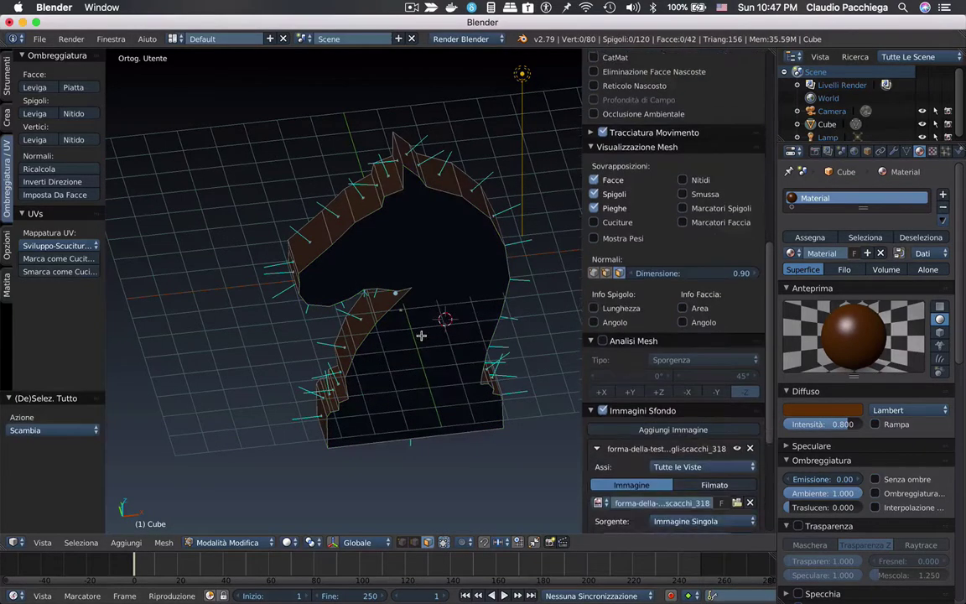
key("a")
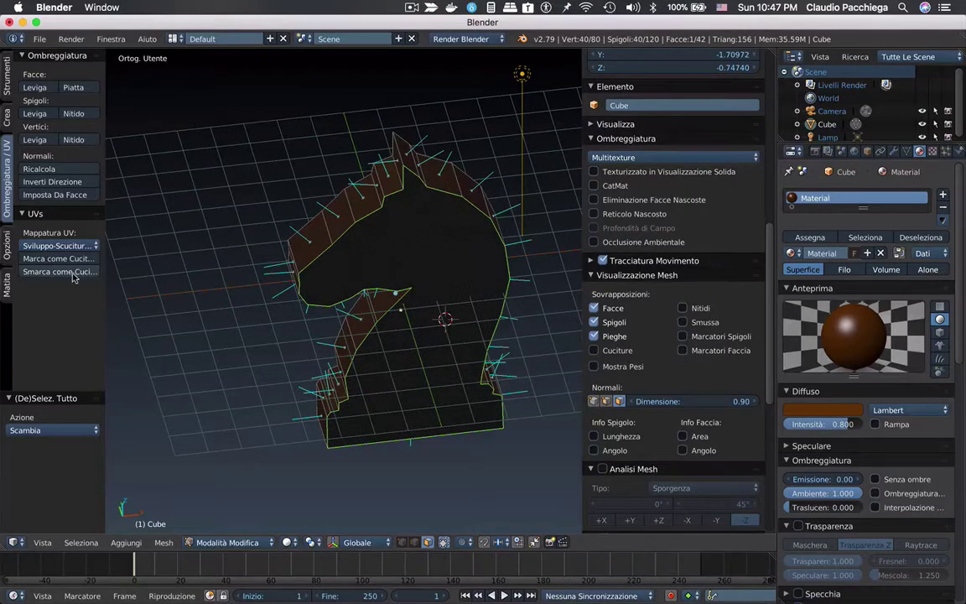
left_click(50, 183)
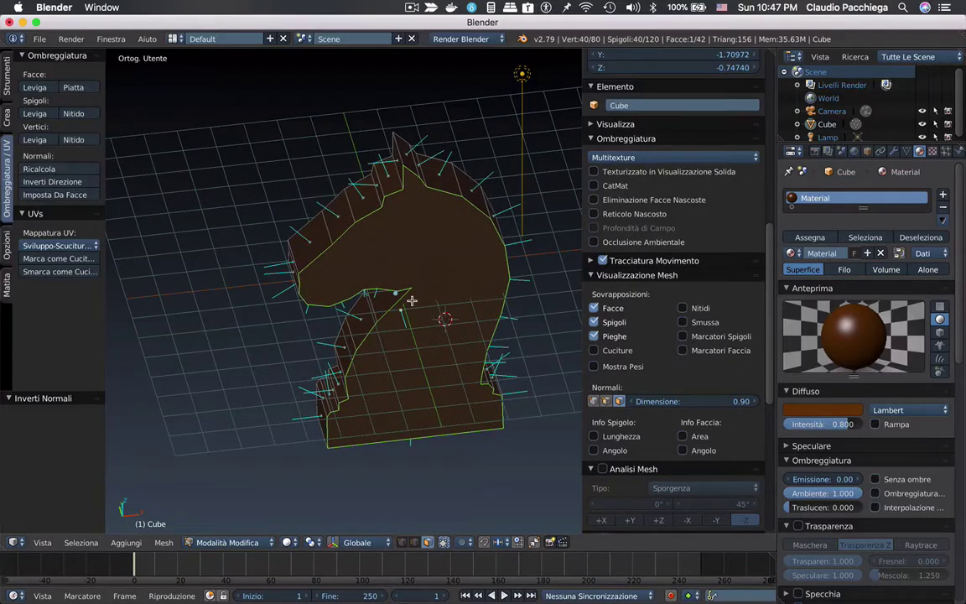
left_click(620, 402)
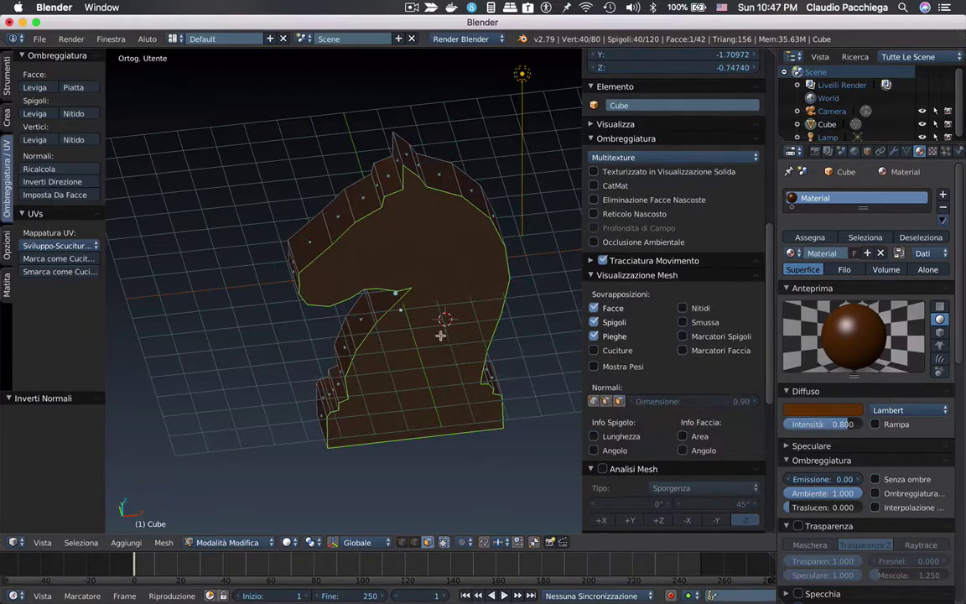
Step: Select the small face near the mouth, orbit around the knight, and fold the mesh display panel
right_click(391, 300)
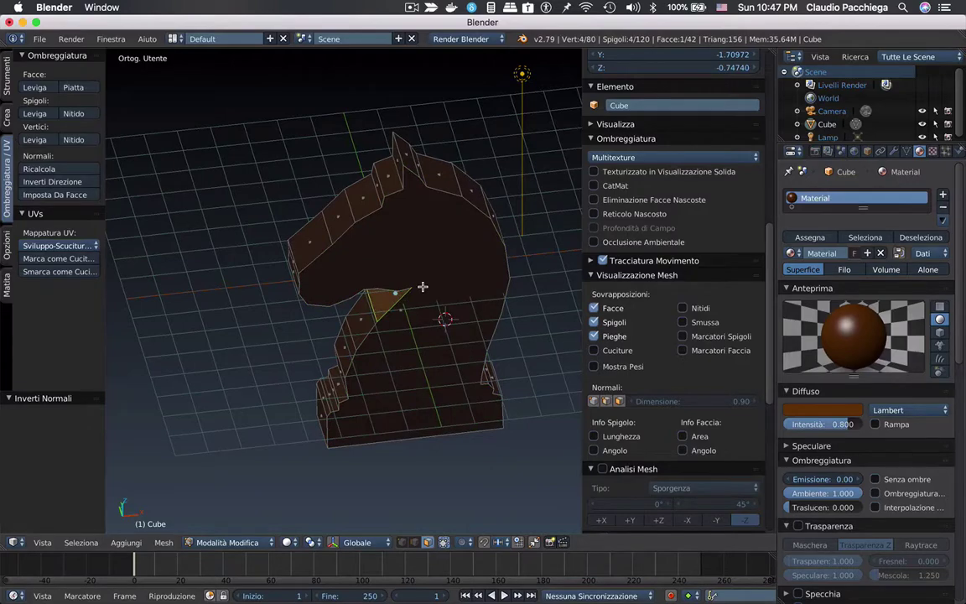
mouse_move(423, 287)
middle_mouse_down()
mouse_move(513, 230)
mouse_move(503, 300)
mouse_move(419, 268)
mouse_move(518, 280)
mouse_move(537, 270)
mouse_move(449, 269)
mouse_move(413, 249)
mouse_move(488, 280)
middle_mouse_up()
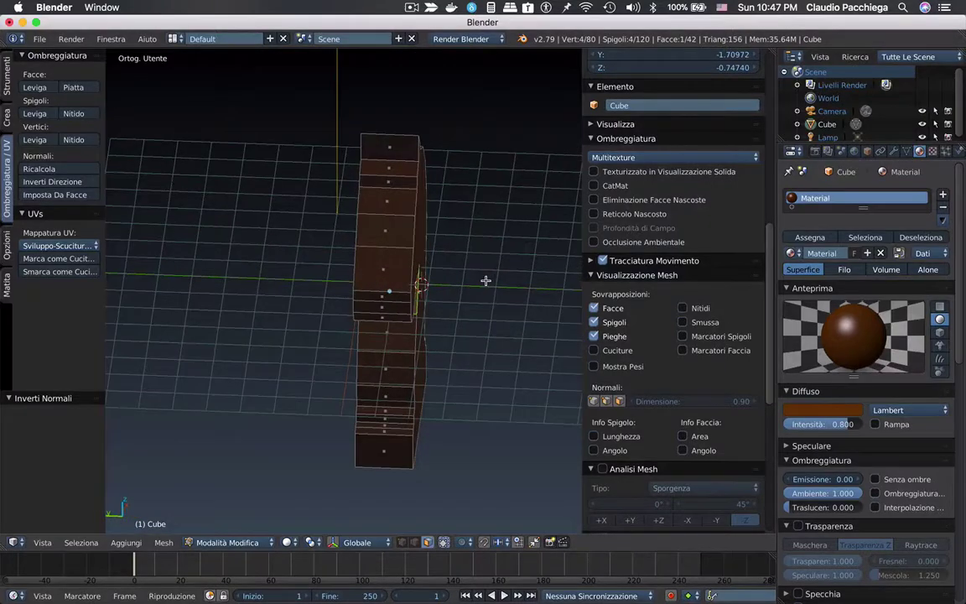
mouse_move(395, 270)
middle_mouse_down()
mouse_move(478, 267)
mouse_move(367, 248)
mouse_move(431, 265)
mouse_move(371, 241)
mouse_move(457, 263)
middle_mouse_up()
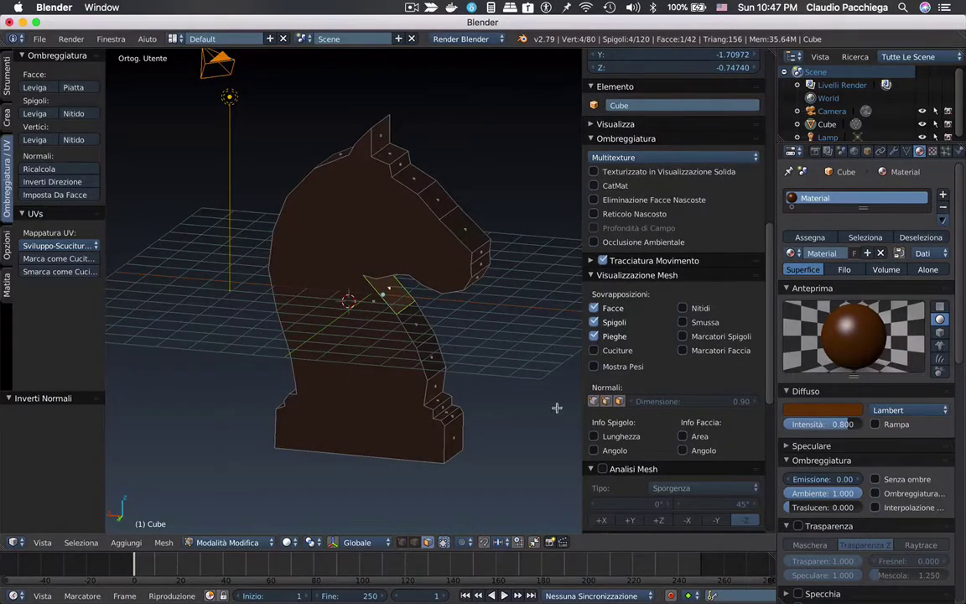
left_click(592, 276)
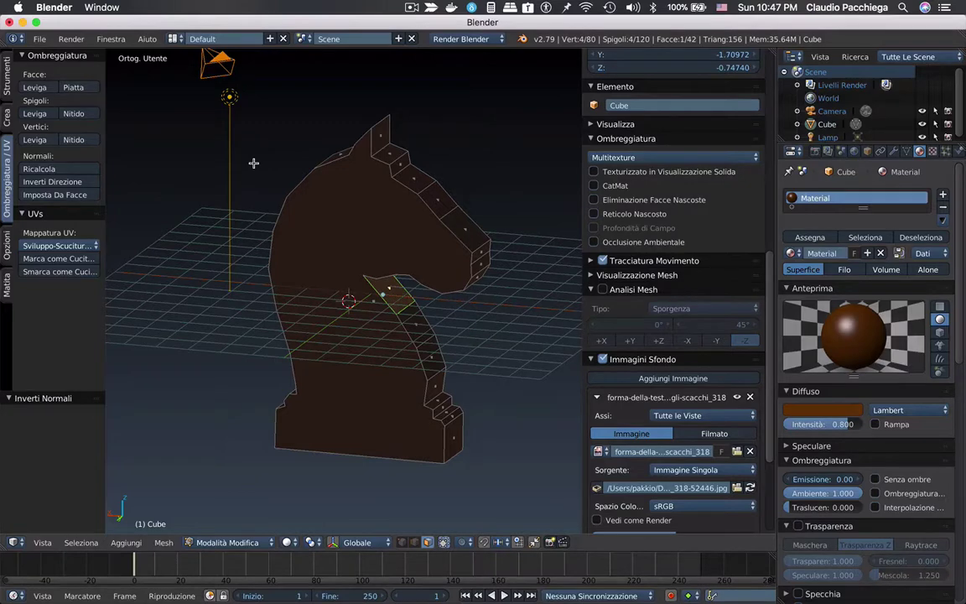
Step: Compare the knight with its reference in front and right views, then set the 3D cursor on its head
key("KP_1")
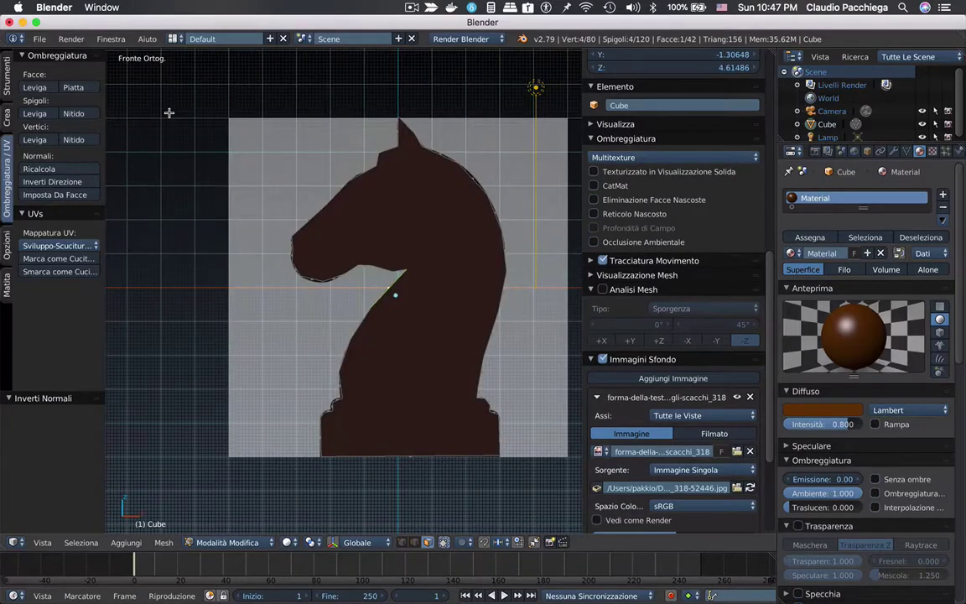
key("KP_3")
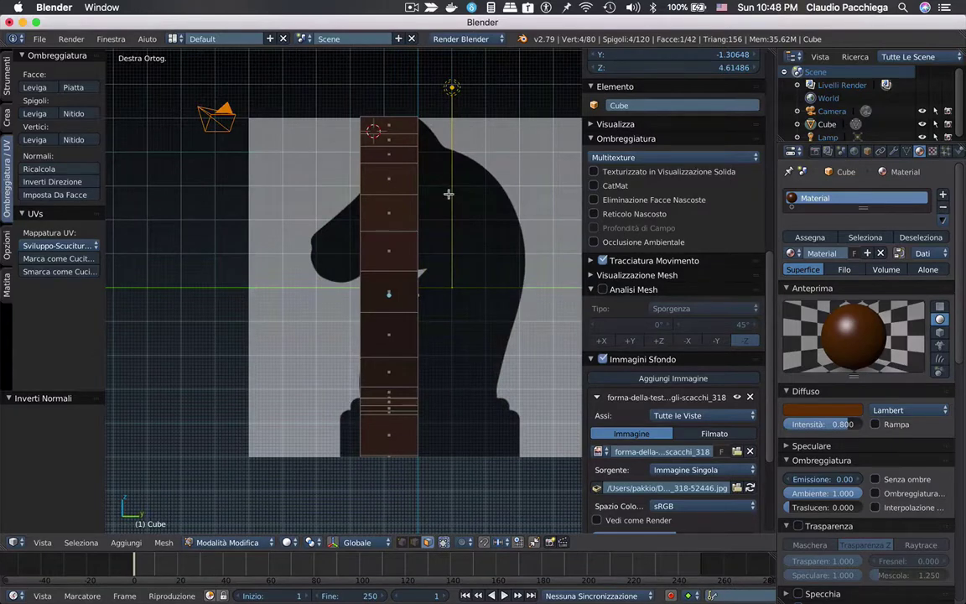
key("KP_1")
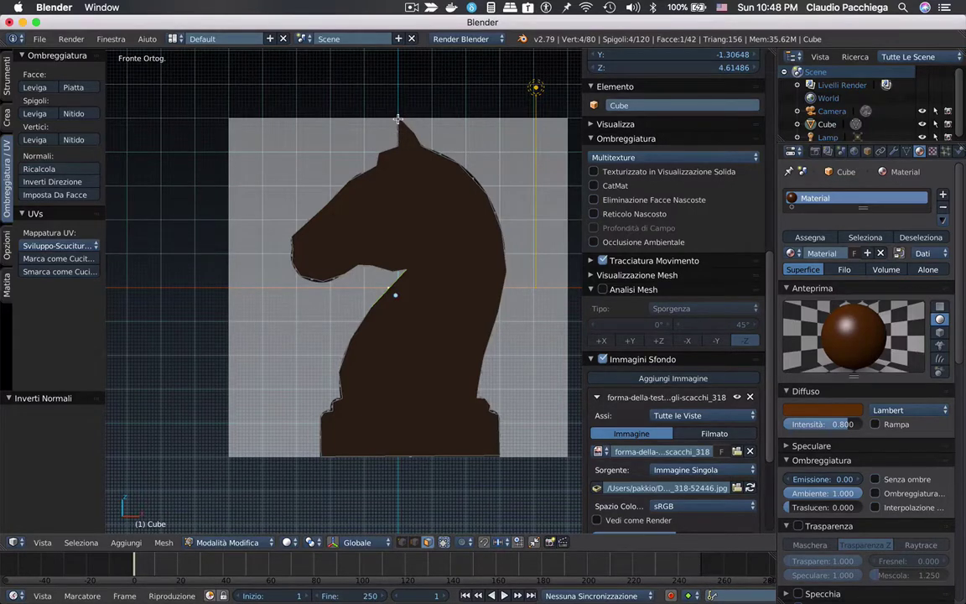
left_click(392, 173)
mouse_move(397, 205)
middle_mouse_down()
mouse_move(457, 231)
mouse_move(411, 215)
mouse_move(453, 276)
mouse_move(464, 200)
mouse_move(467, 231)
mouse_move(455, 205)
mouse_move(486, 216)
mouse_move(487, 229)
mouse_move(420, 180)
mouse_move(479, 209)
mouse_move(487, 224)
mouse_move(464, 232)
middle_mouse_up()
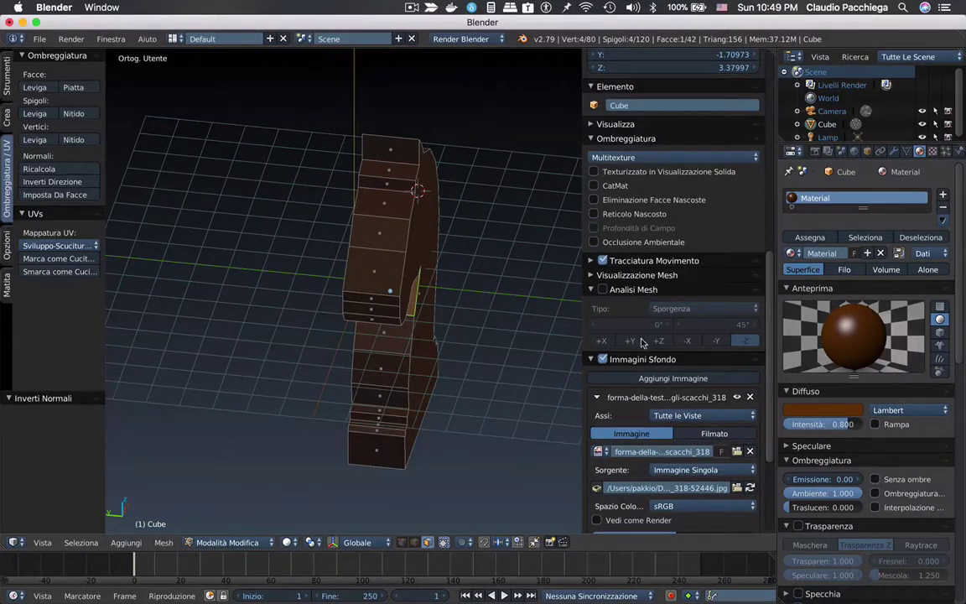
Step: Show face normals under Visualizzazione Mesh, inspect them around the knight, then return to Object Mode
left_click(591, 359)
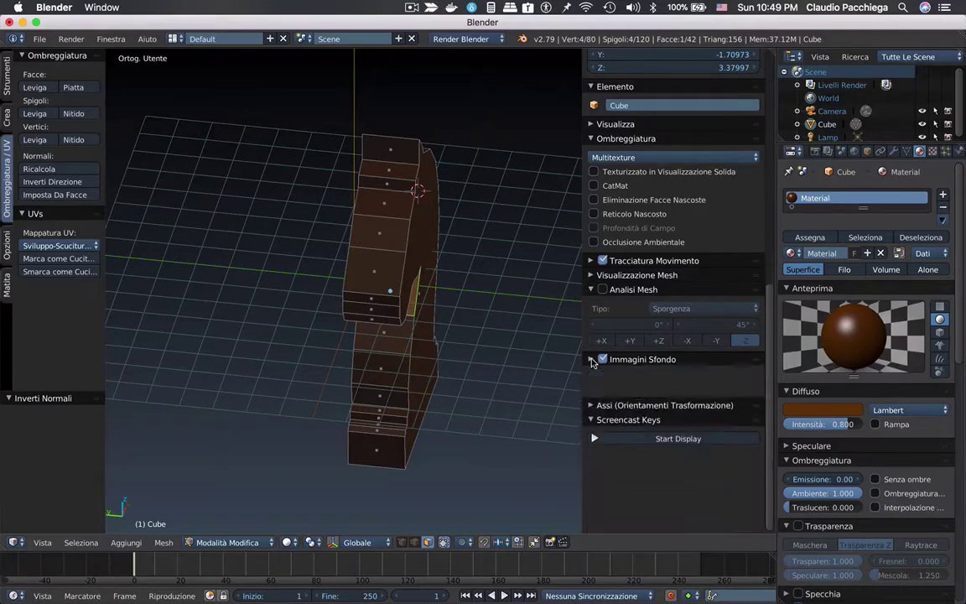
left_click(591, 276)
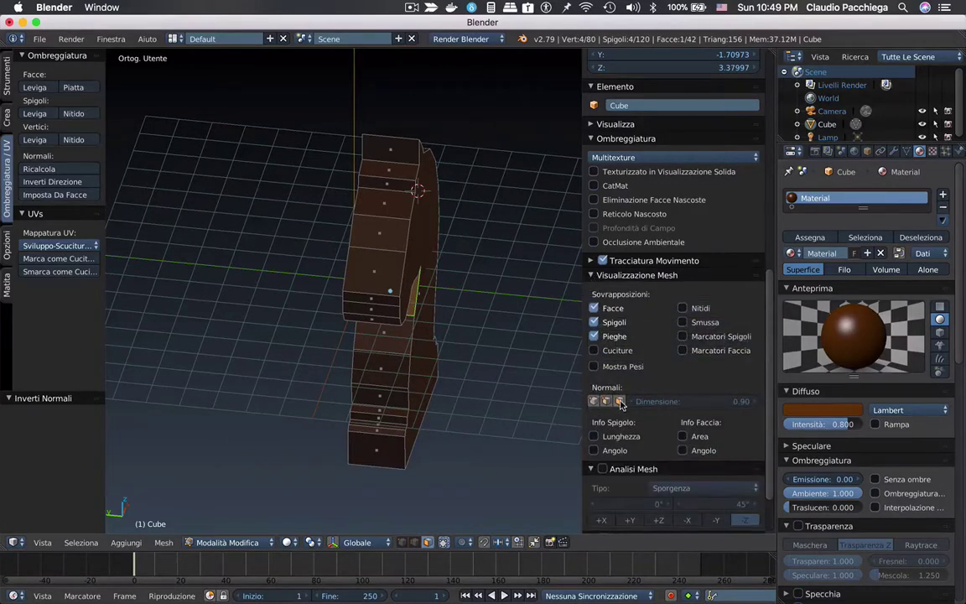
left_click(619, 402)
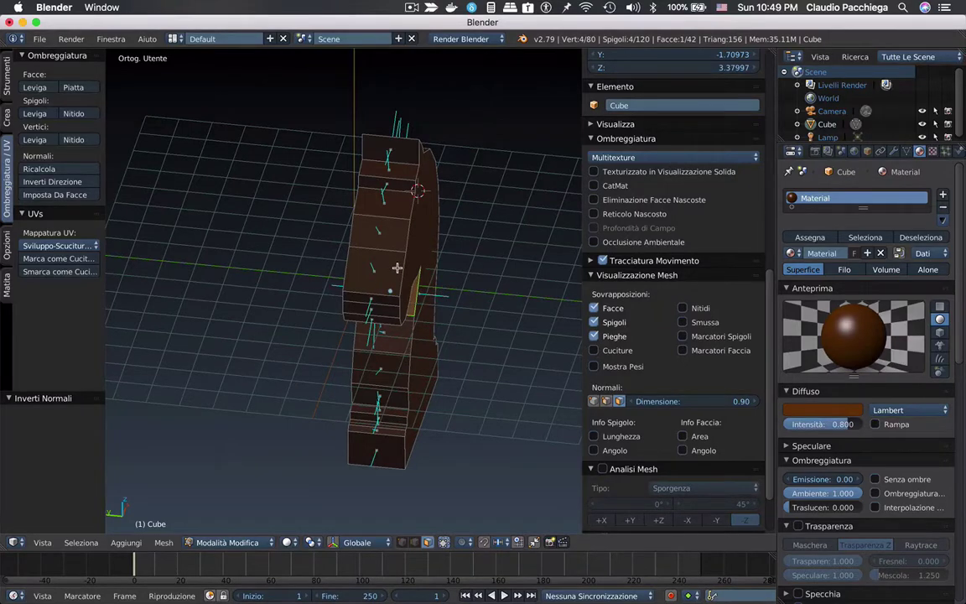
mouse_move(397, 268)
middle_mouse_down()
mouse_move(485, 233)
mouse_move(414, 243)
mouse_move(343, 281)
mouse_move(328, 215)
mouse_move(351, 218)
mouse_move(341, 268)
mouse_move(332, 238)
mouse_move(344, 249)
mouse_move(408, 243)
mouse_move(385, 276)
mouse_move(397, 256)
mouse_move(422, 254)
mouse_move(399, 254)
mouse_move(390, 236)
mouse_move(446, 251)
middle_mouse_up()
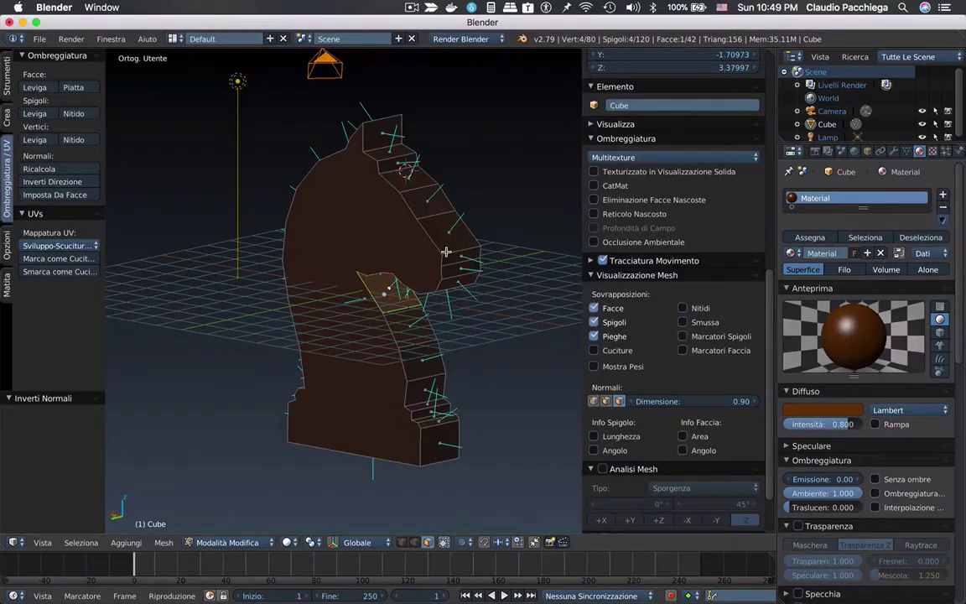
key("Tab")
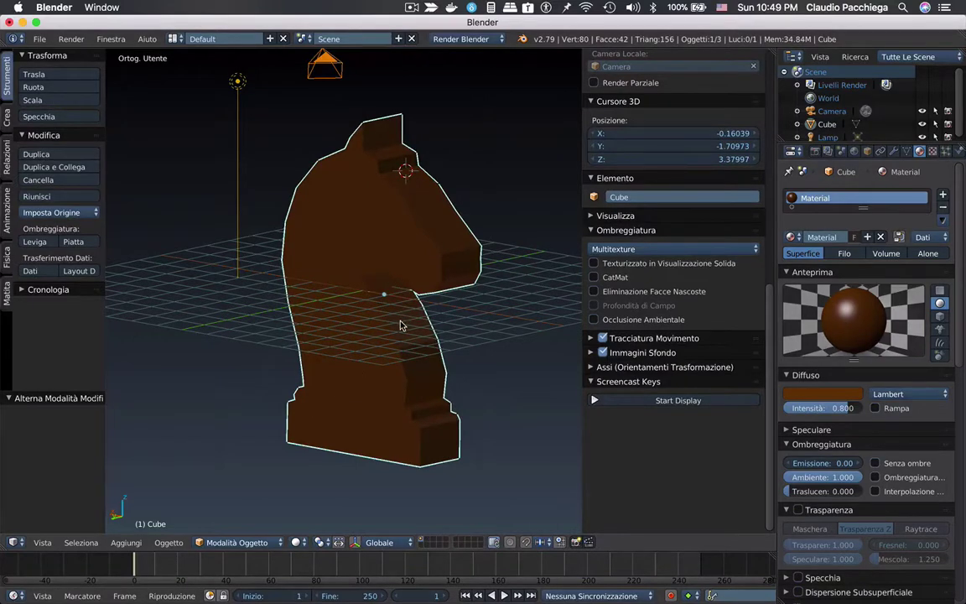
Step: Place the 3D cursor lower near the knight's underside and re-enter Edit Mode on the mesh
mouse_move(401, 322)
middle_mouse_down()
mouse_move(349, 330)
mouse_move(377, 295)
middle_mouse_up()
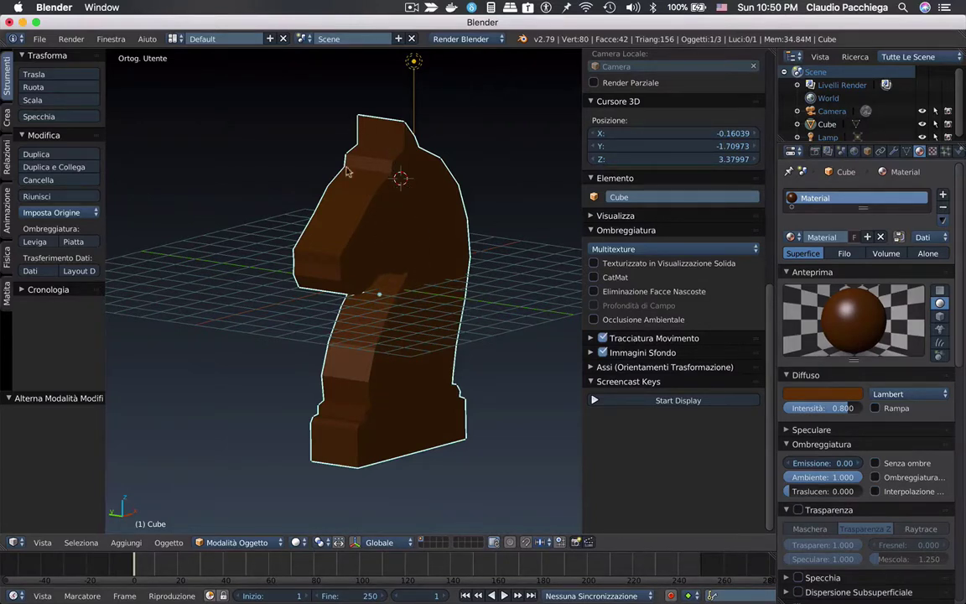
left_click(388, 364)
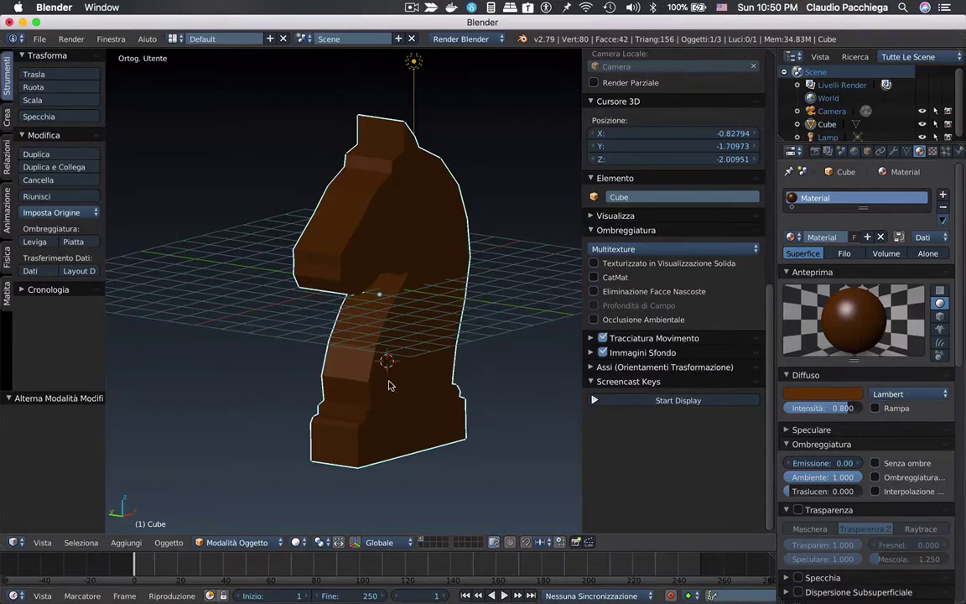
middle_click_drag(388, 384, 379, 299)
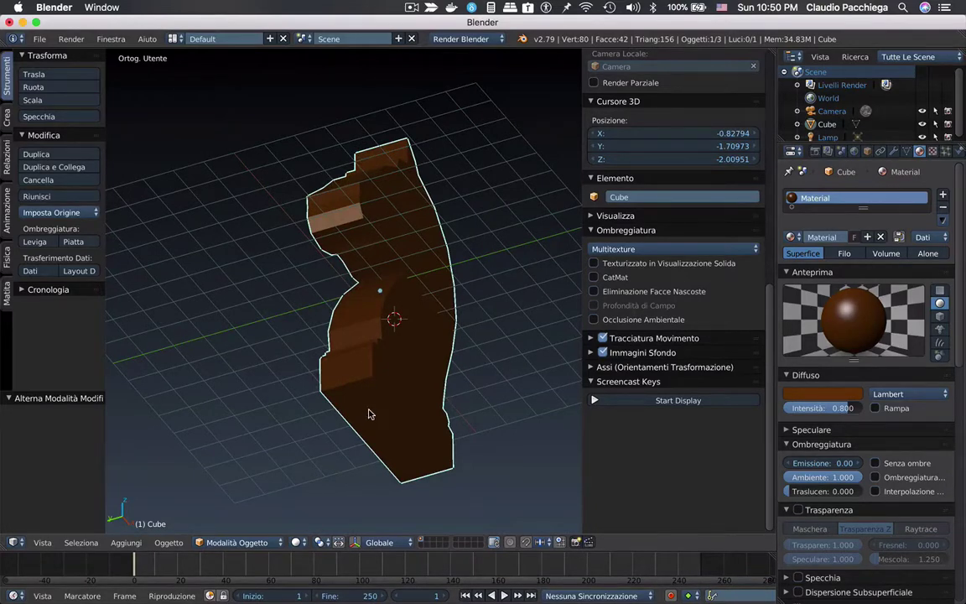
key("Tab")
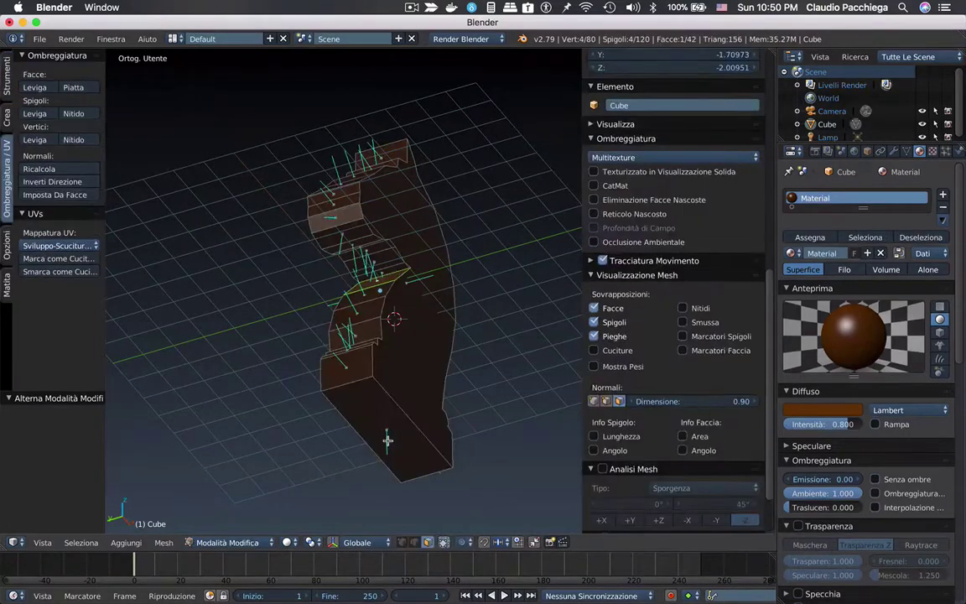
Step: Hide face normals and snap the 3D cursor to the knight's selected base face
left_click(619, 401)
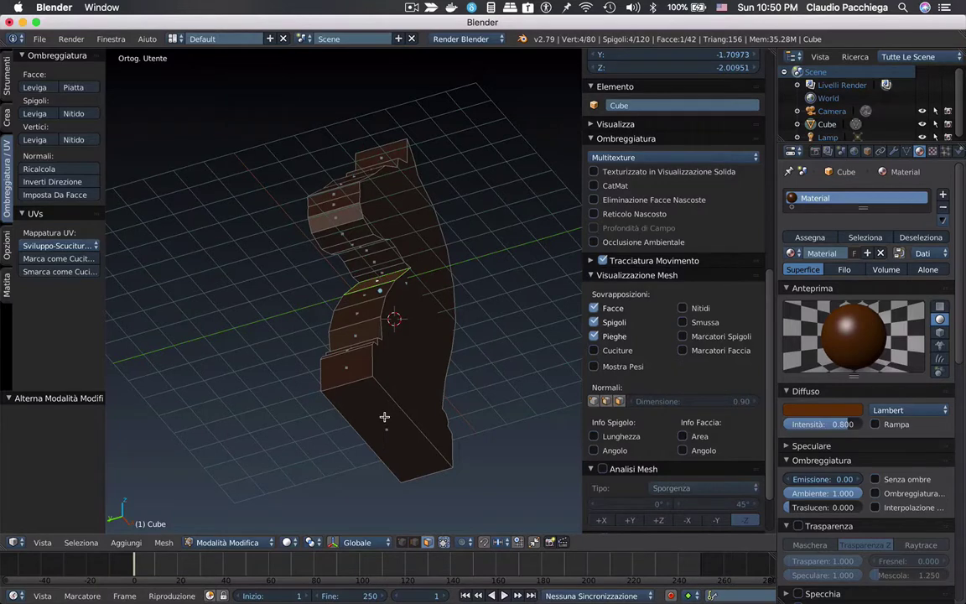
right_click(386, 429)
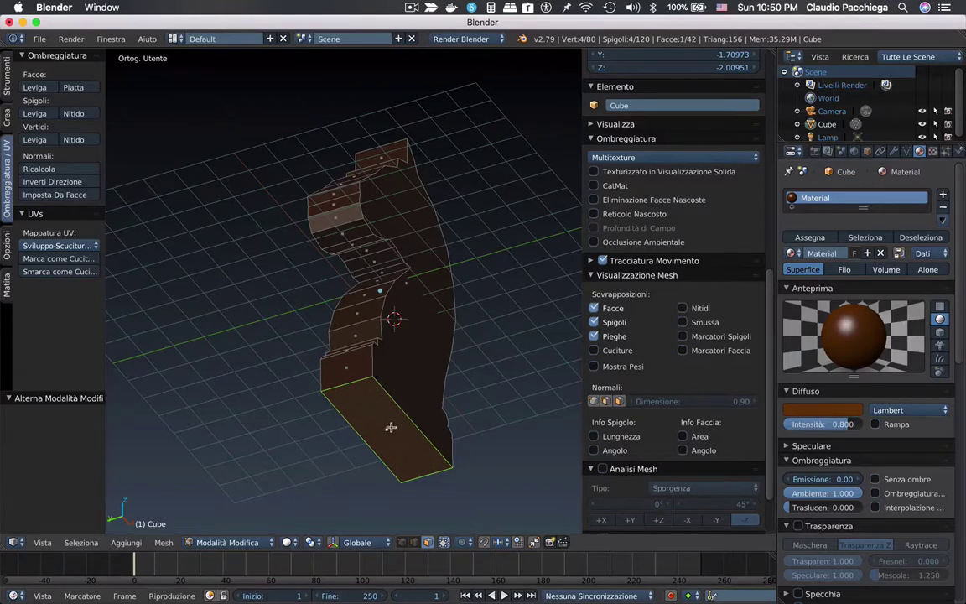
left_click(170, 545)
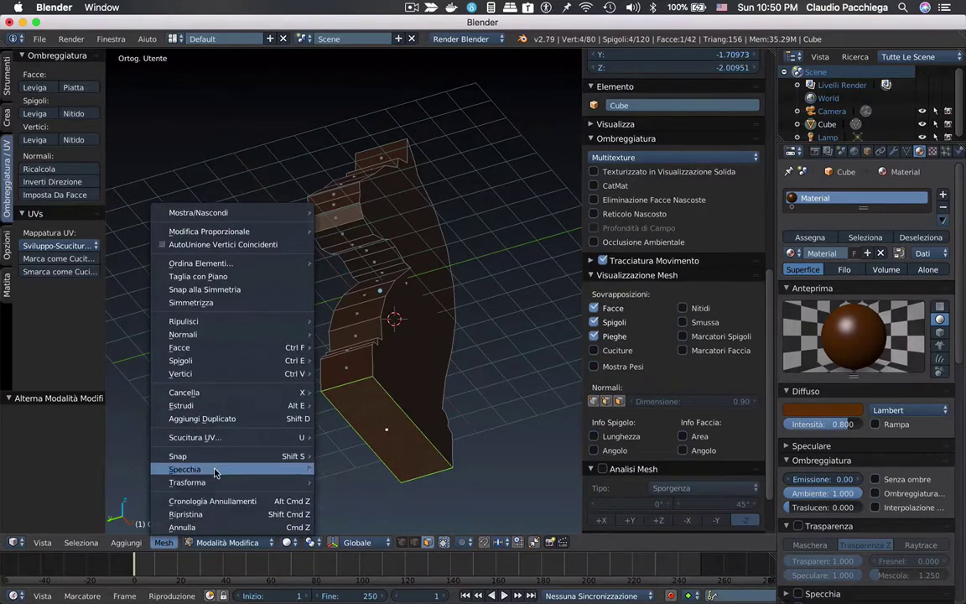
mouse_move(226, 456)
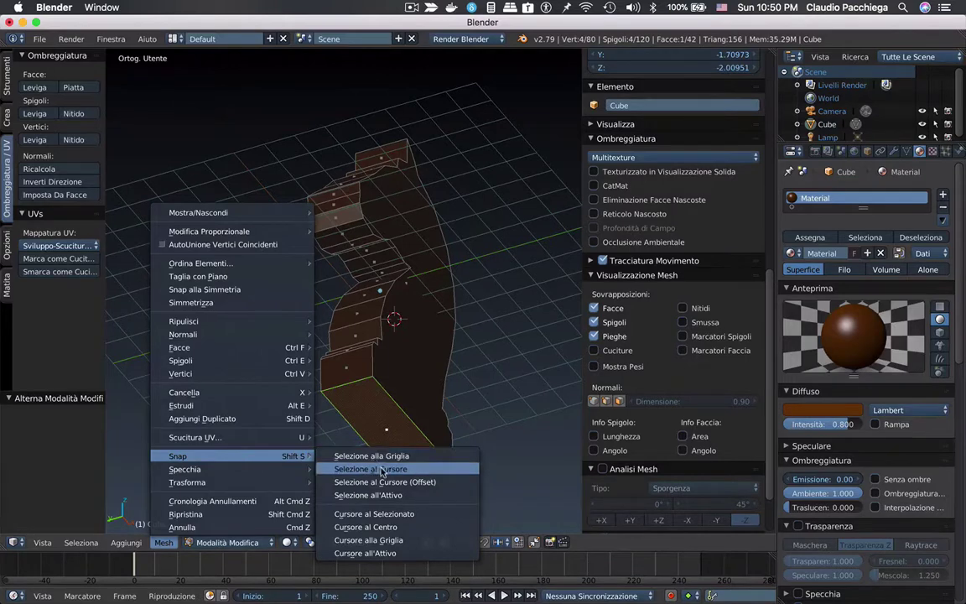
left_click(389, 514)
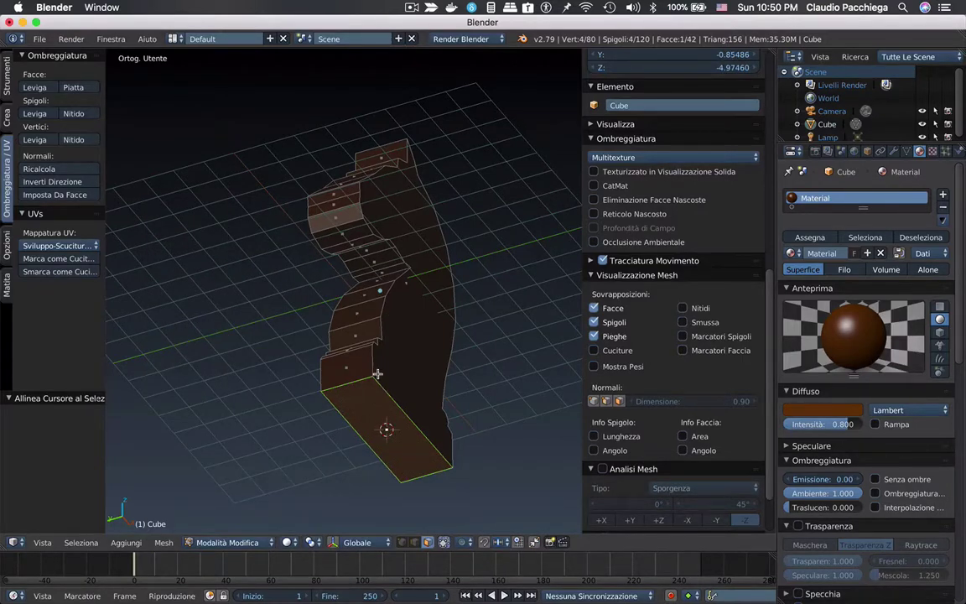
left_click(386, 430)
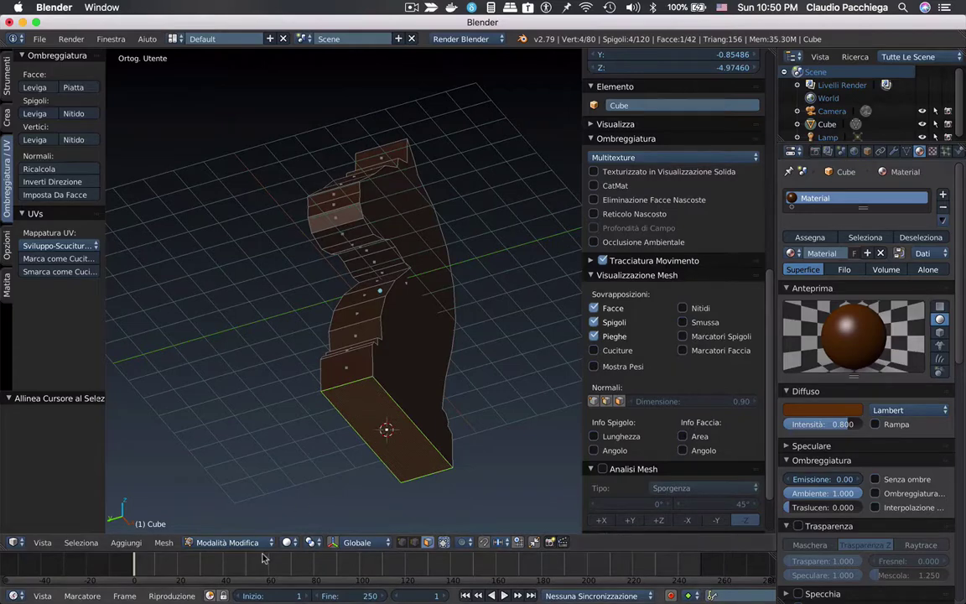
Step: In Object Mode, set the knight's origin with Imposta Origine > Origine al Cursore 3D
key("Tab")
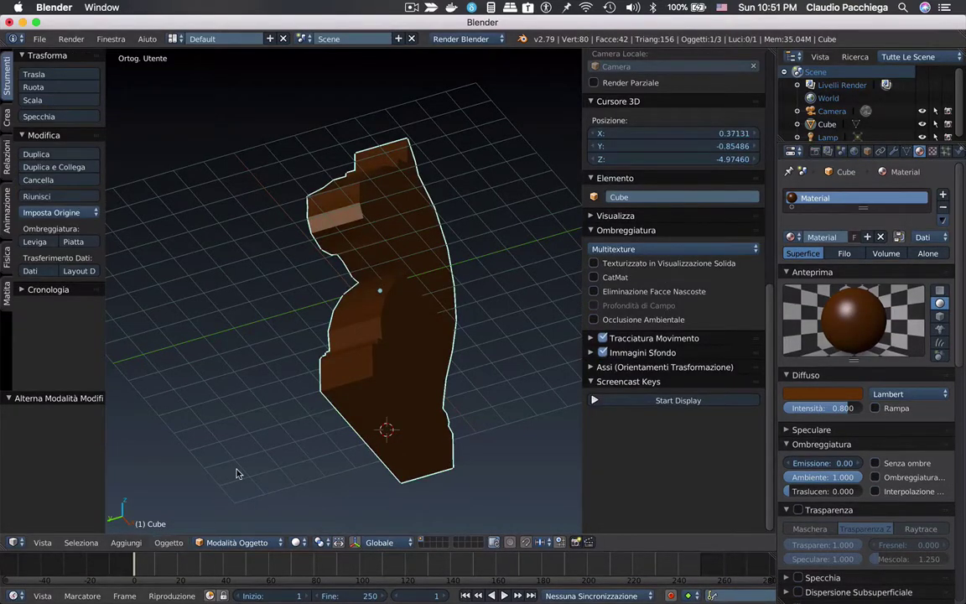
key("space")
type("or")
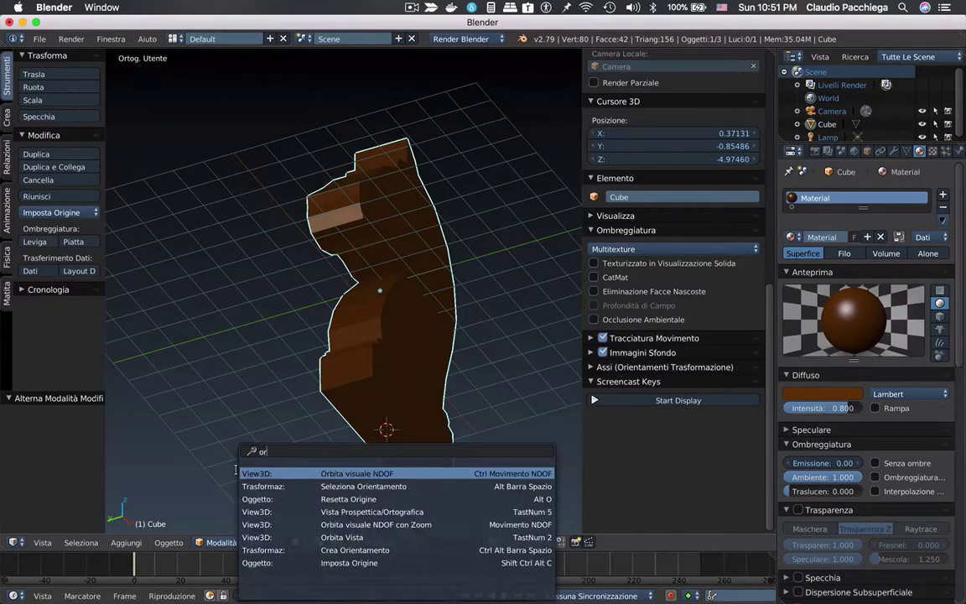
type("i")
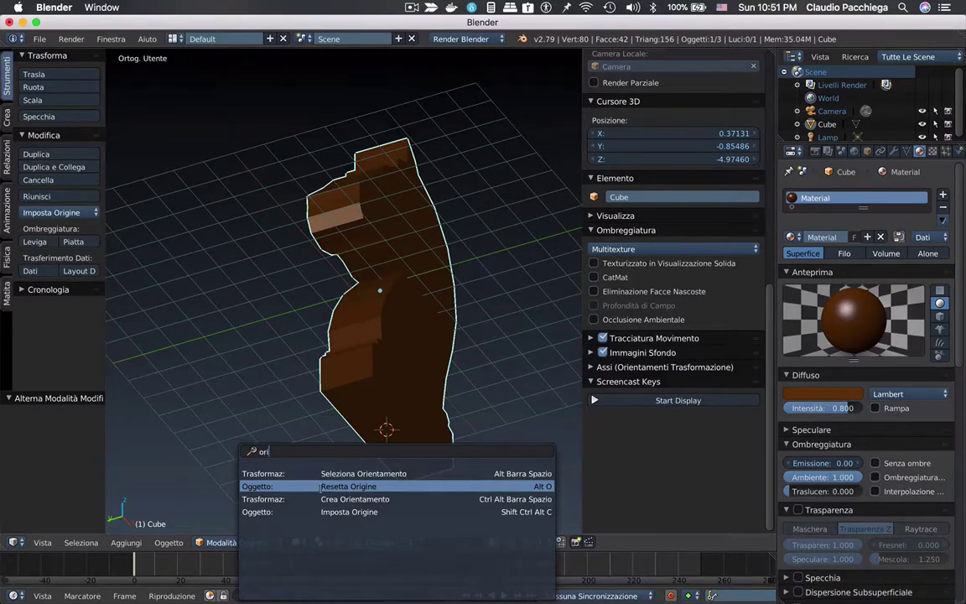
left_click(331, 512)
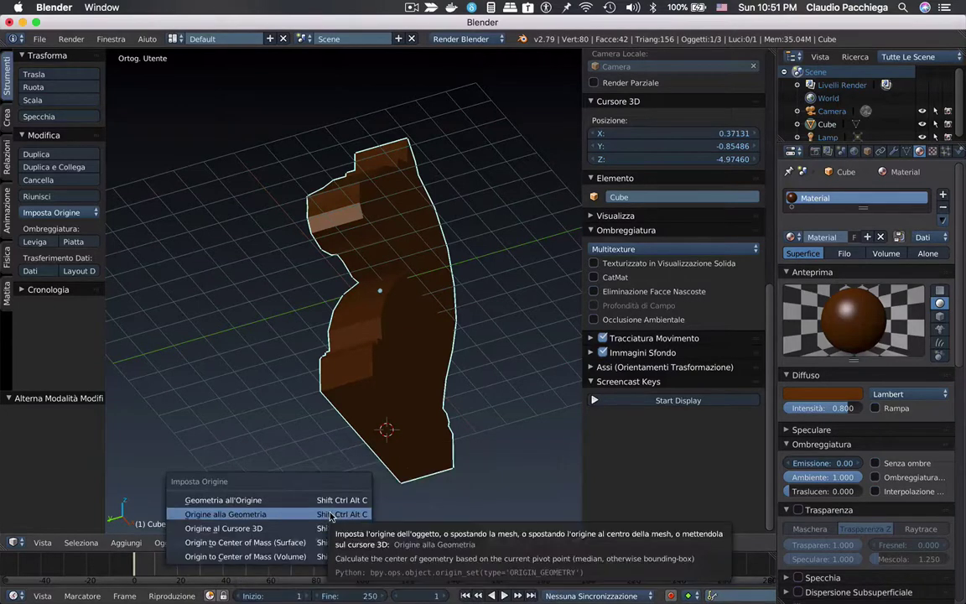
left_click(255, 534)
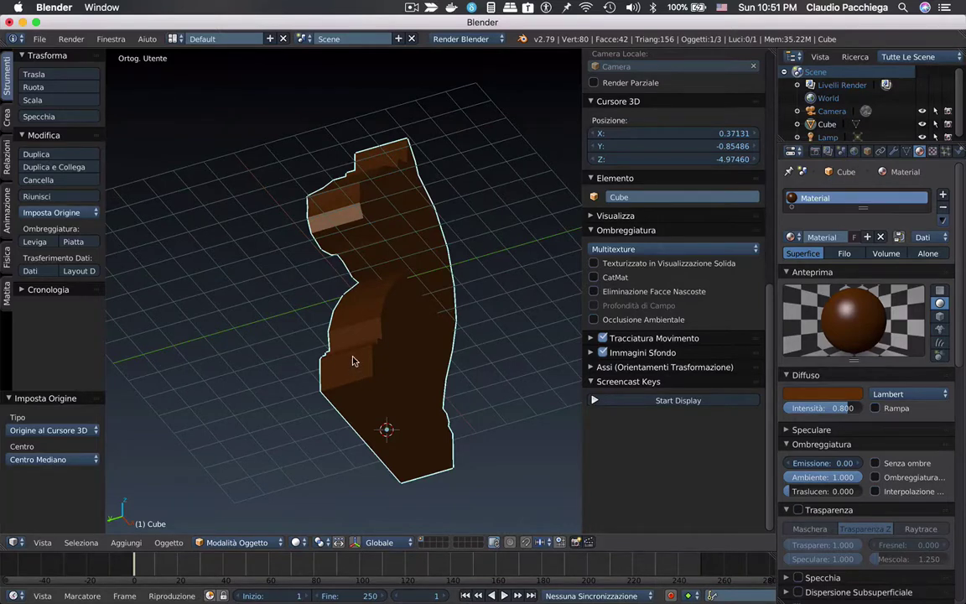
left_click(369, 348)
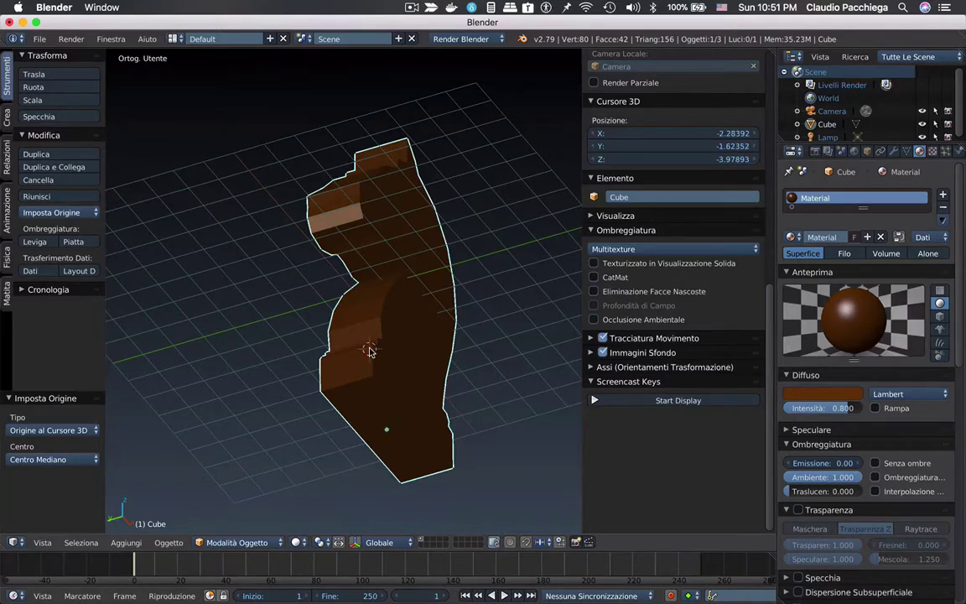